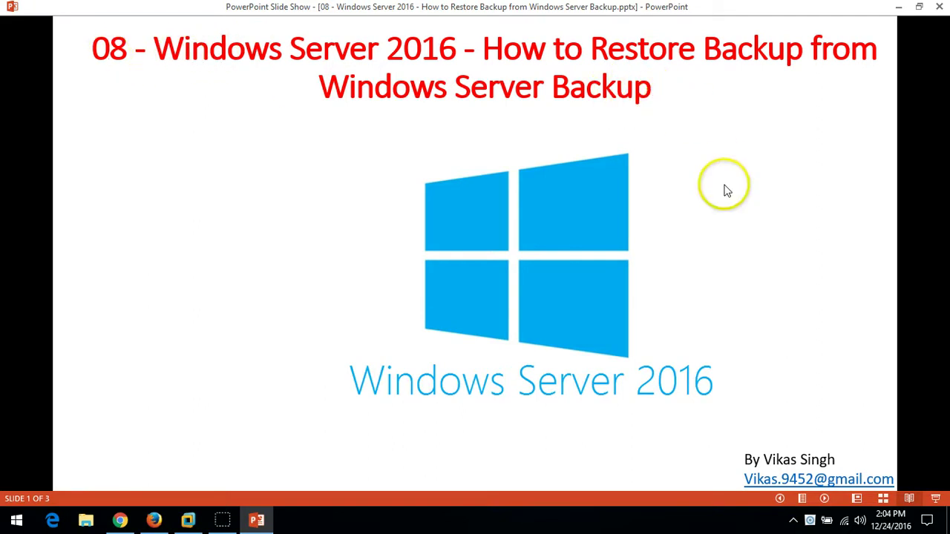
# Step: Advance the presentation to the demo-environment slide, then switch to the virtual machine window
pyautogui.click(825, 499)
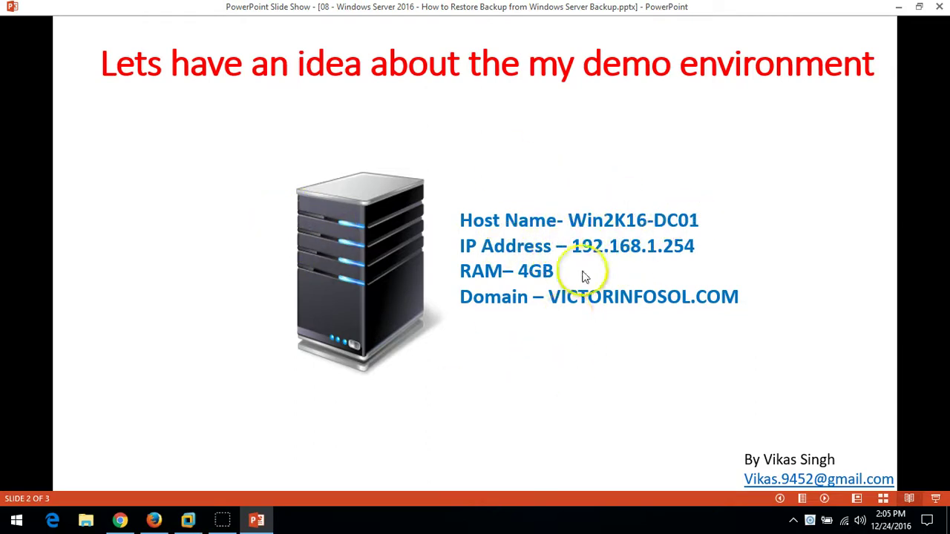
pyautogui.click(188, 520)
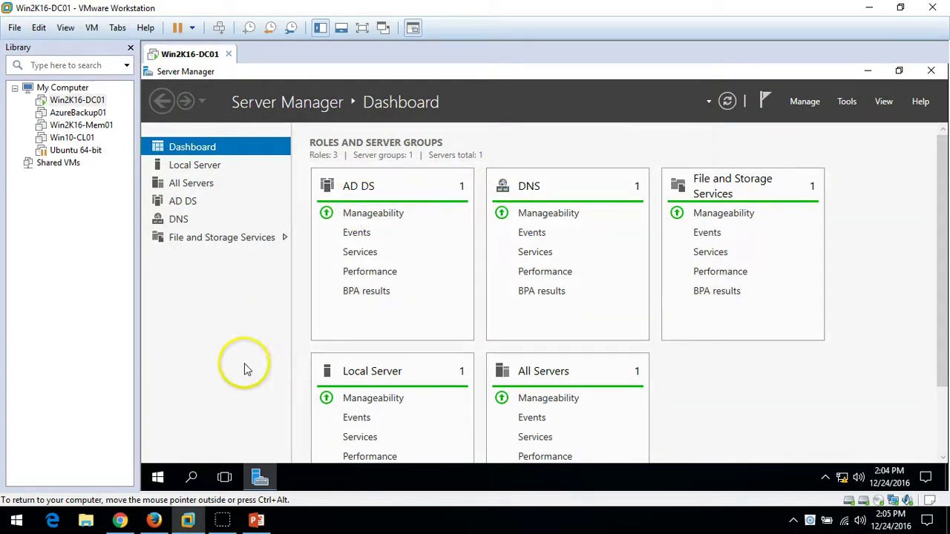
# Step: Launch Windows Server Backup from Server Manager's Tools menu on Win2K16-DC01
pyautogui.click(847, 107)
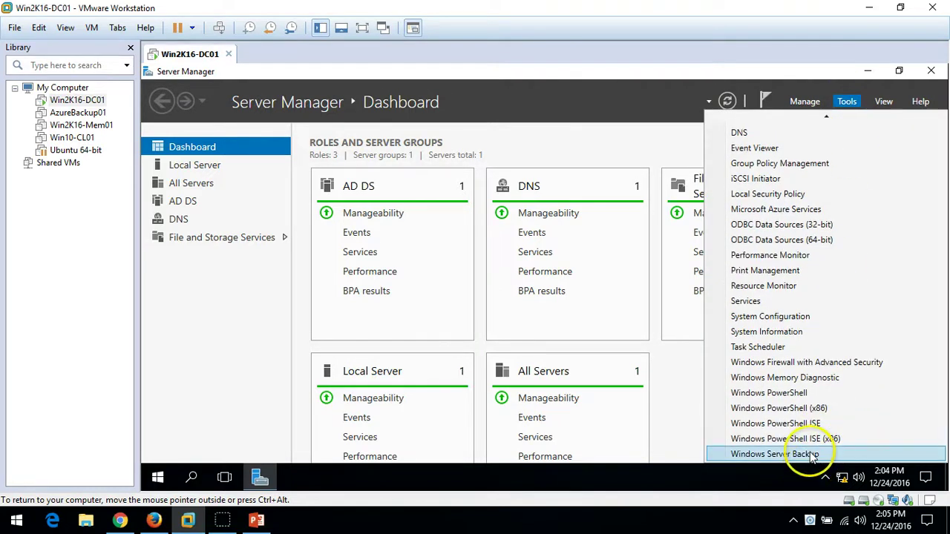
pyautogui.click(800, 453)
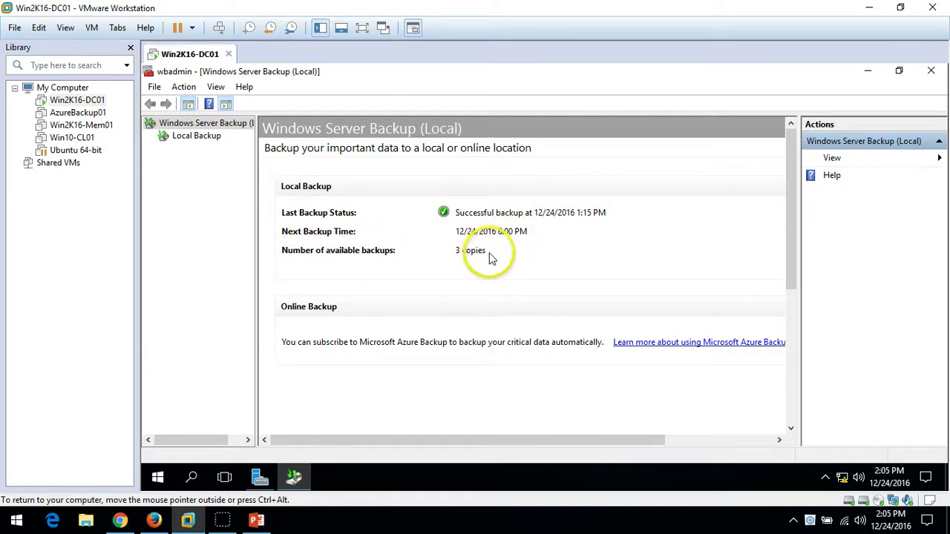
# Step: Review the Local Backup messages from the failed 12:03 AM to the latest 1:15 PM, then go full screen
pyautogui.click(197, 137)
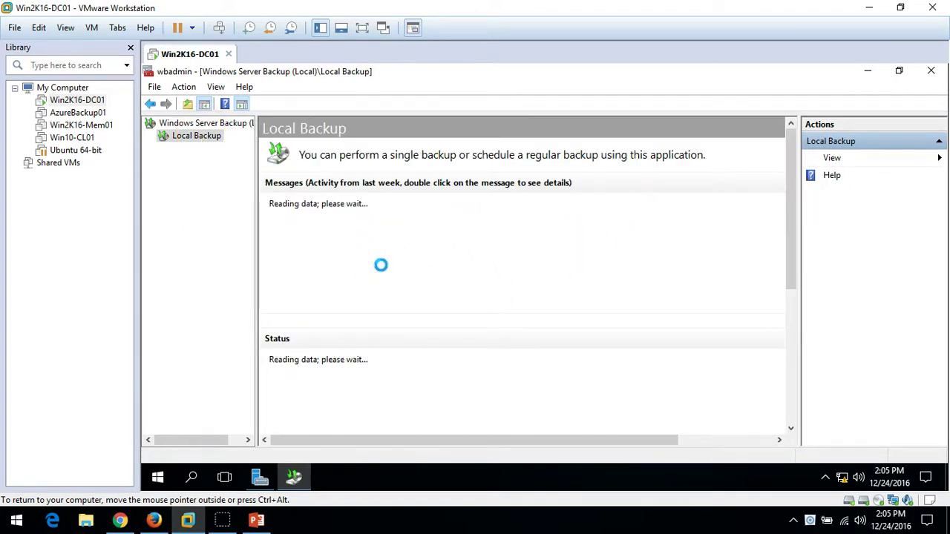
pyautogui.click(387, 261)
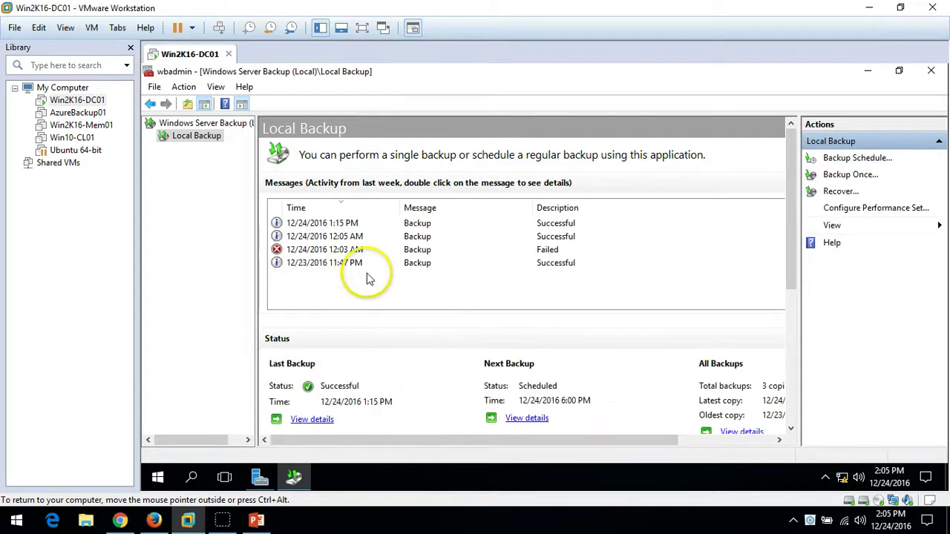
pyautogui.click(373, 265)
pyautogui.click(469, 251)
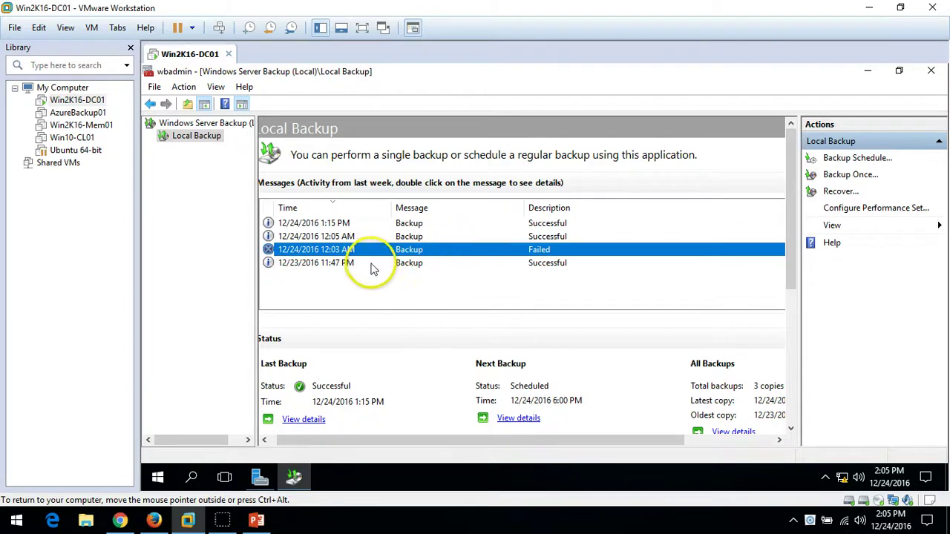
pyautogui.click(440, 261)
pyautogui.click(425, 238)
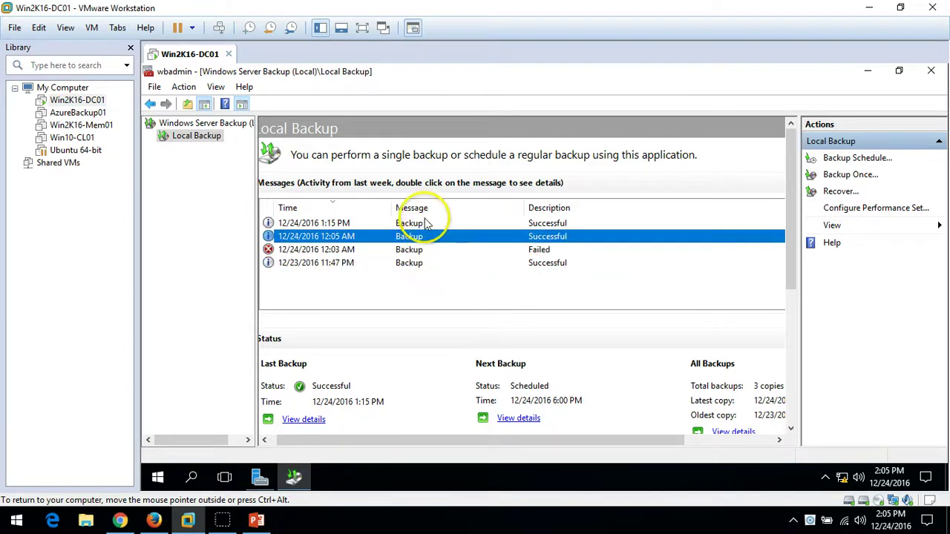
pyautogui.click(432, 265)
pyautogui.click(439, 250)
pyautogui.click(442, 236)
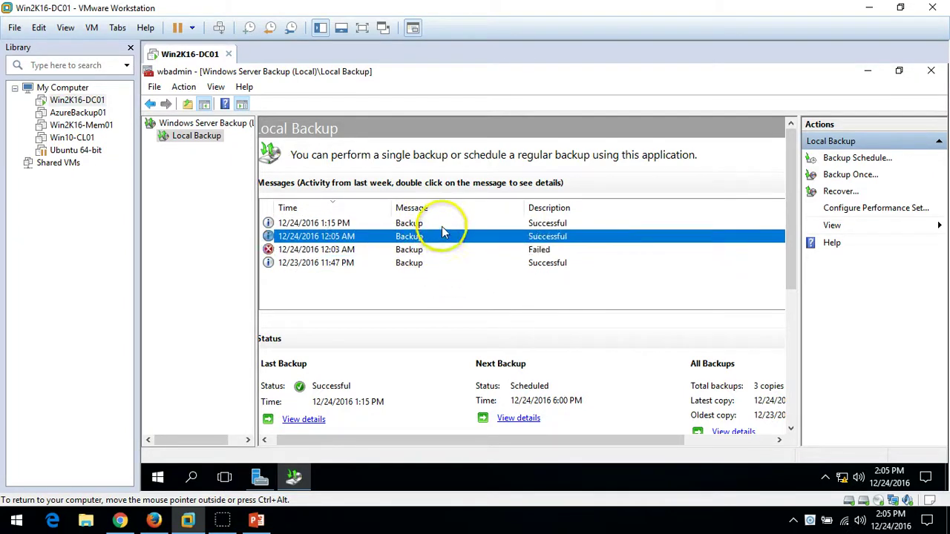
pyautogui.click(441, 223)
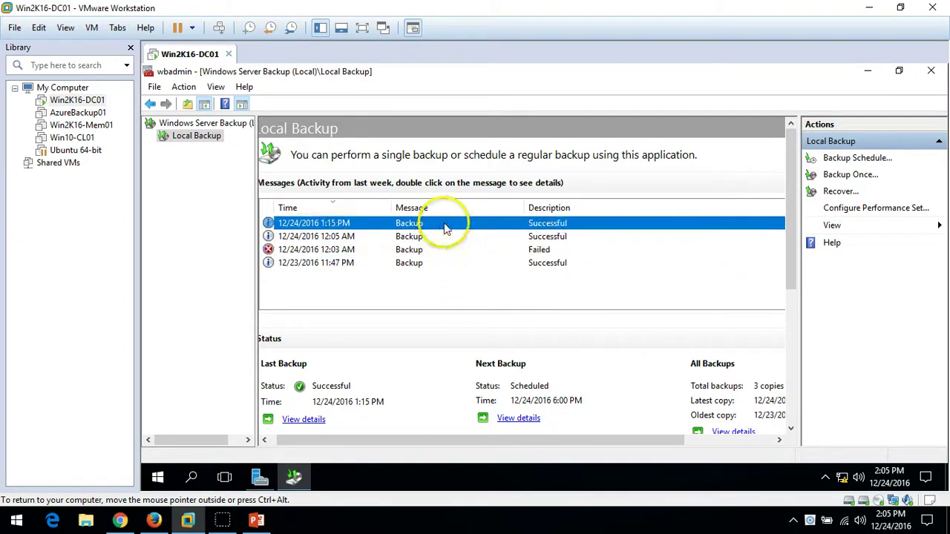
pyautogui.click(362, 27)
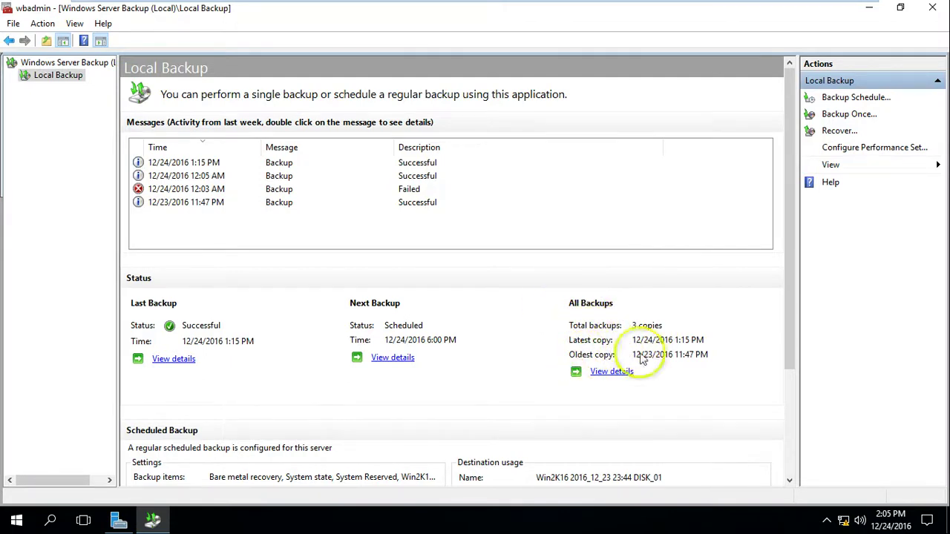
pyautogui.click(622, 374)
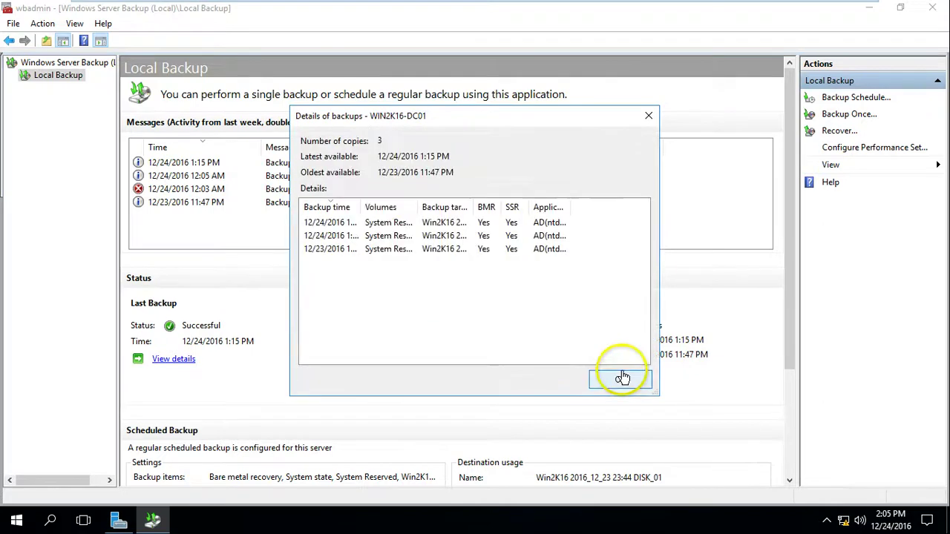
pyautogui.click(396, 236)
pyautogui.moveTo(430, 202); pyautogui.dragTo(429, 202)
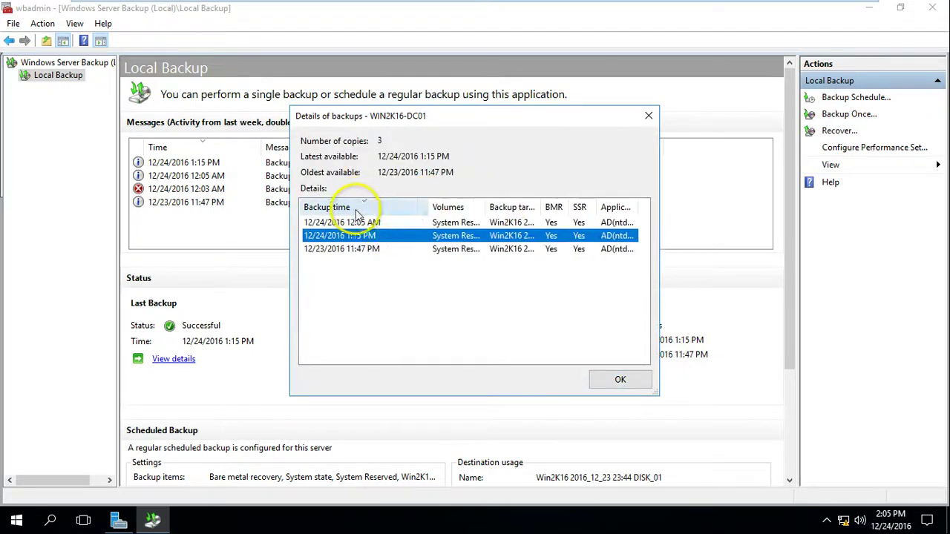
pyautogui.click(354, 209)
pyautogui.click(355, 209)
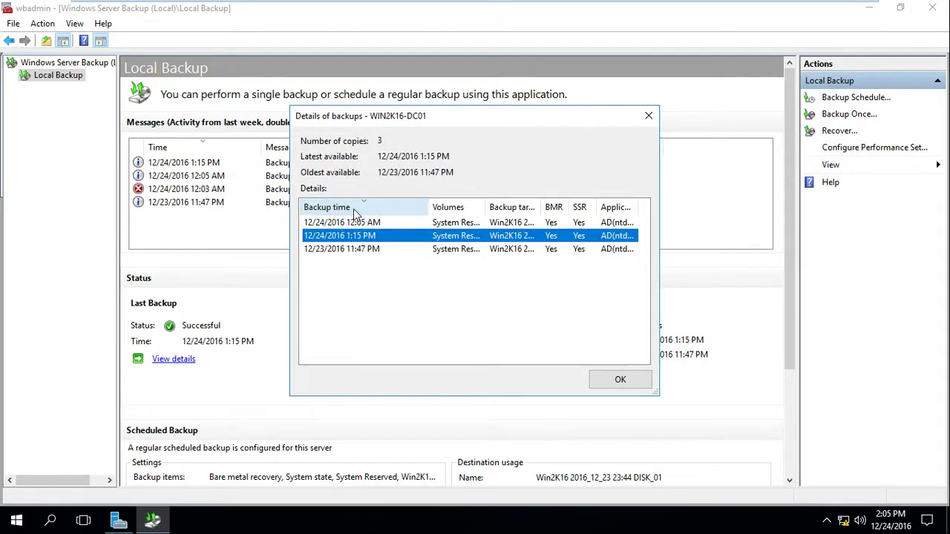
pyautogui.click(354, 225)
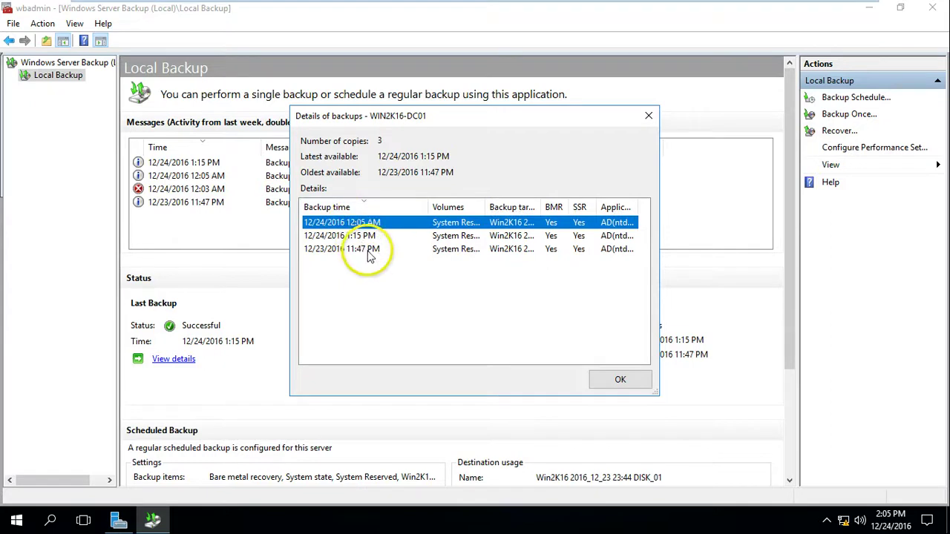
pyautogui.click(391, 208)
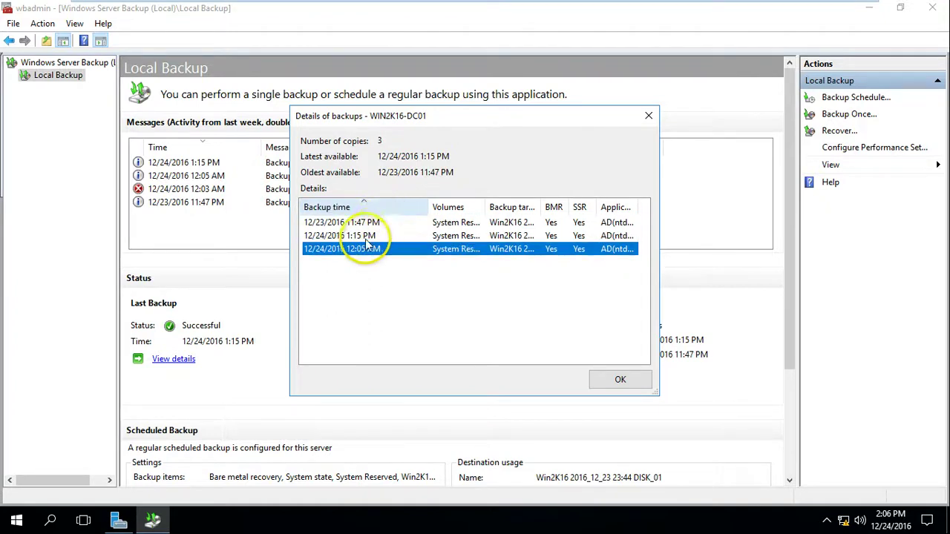
pyautogui.click(338, 238)
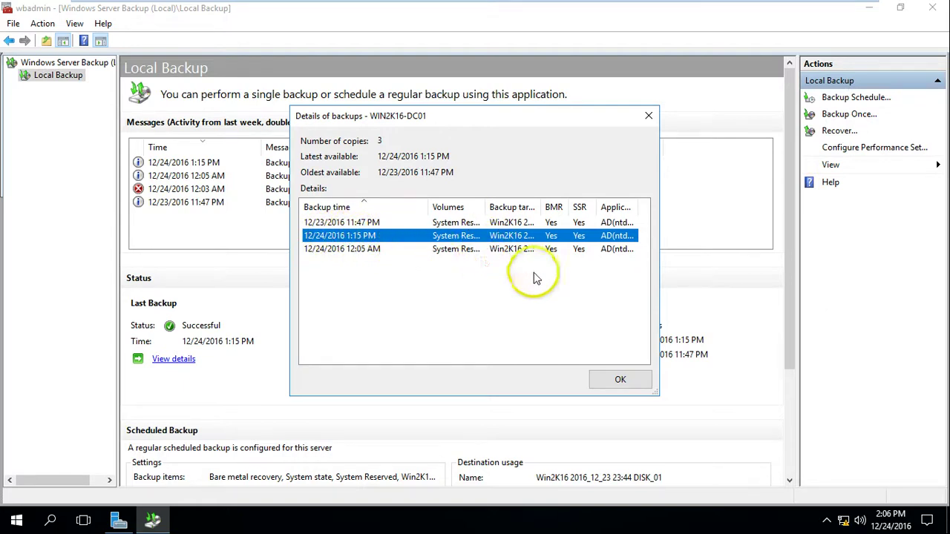
pyautogui.click(616, 381)
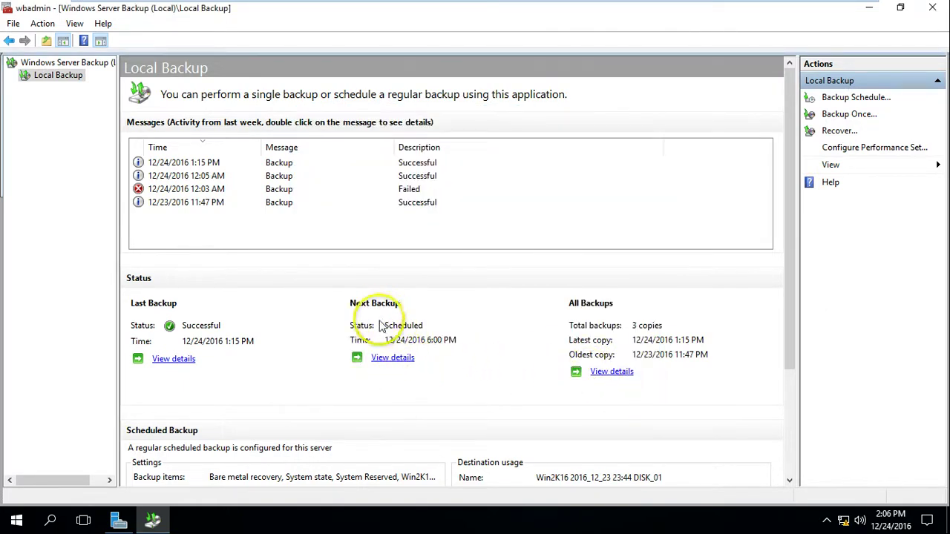
pyautogui.click(392, 357)
pyautogui.click(414, 253)
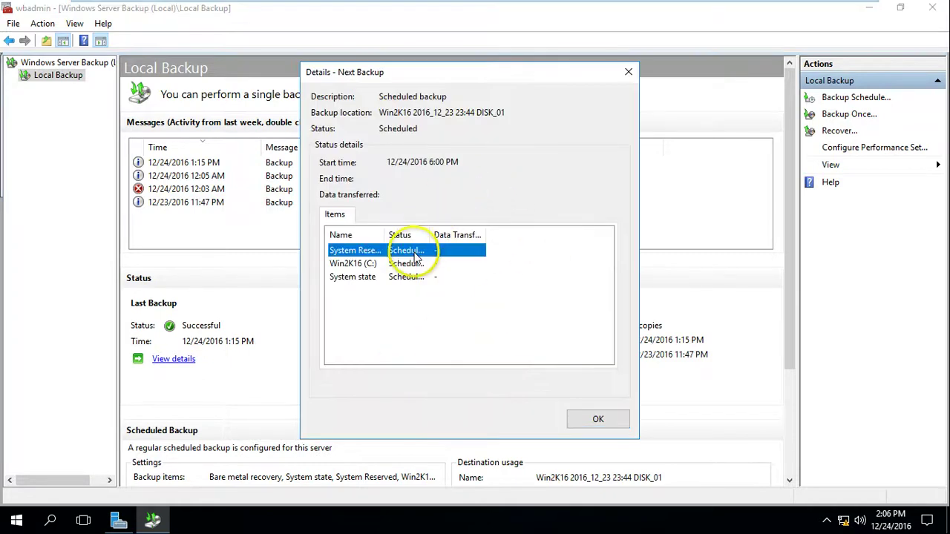
pyautogui.moveTo(385, 234); pyautogui.dragTo(414, 233)
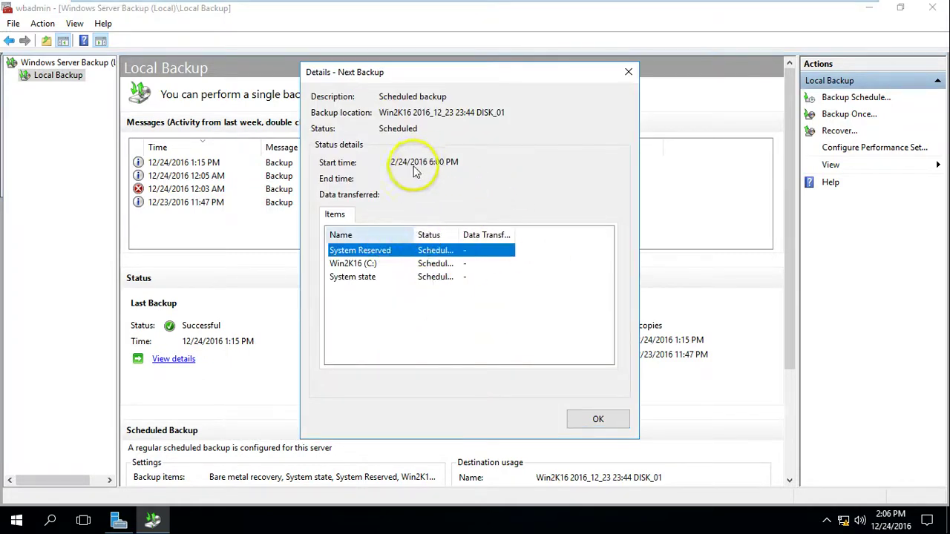
pyautogui.click(380, 264)
pyautogui.click(372, 277)
pyautogui.click(385, 250)
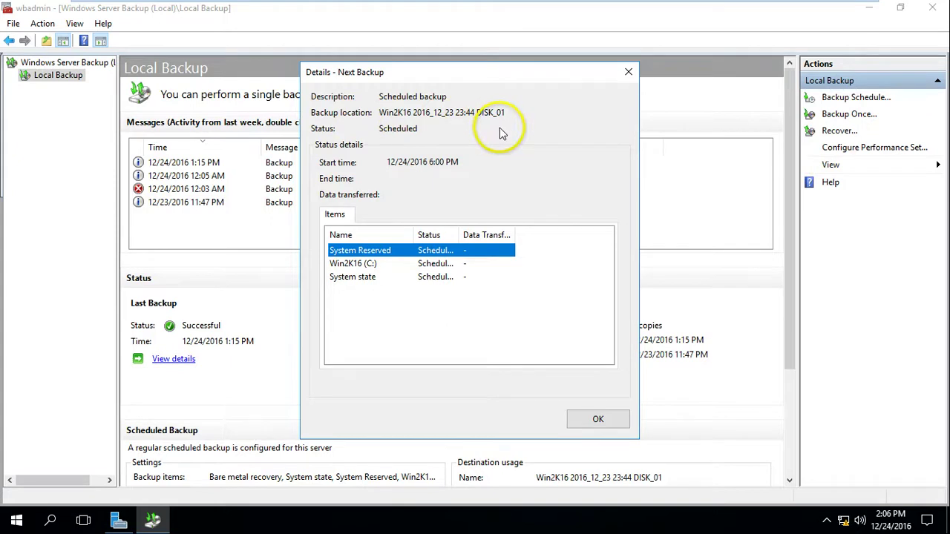
pyautogui.press('Down')
pyautogui.press('Down')
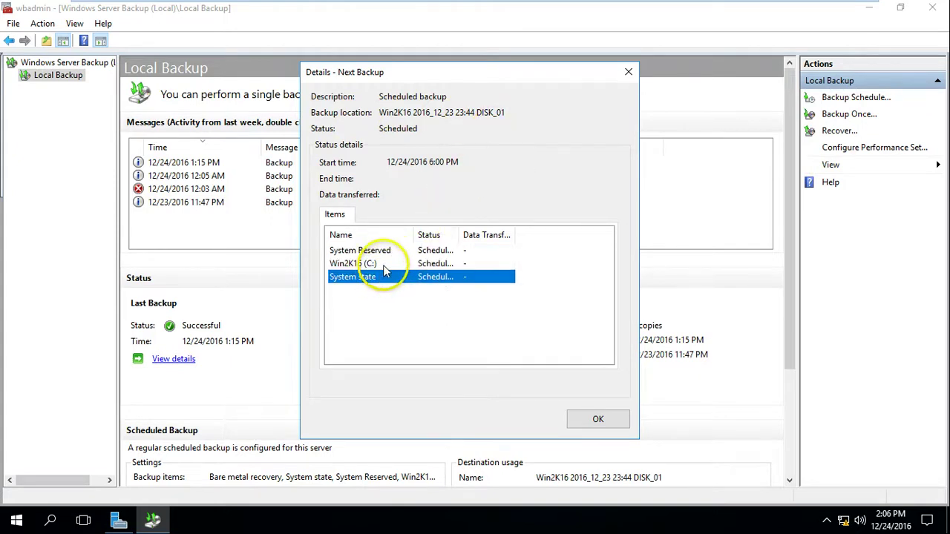
pyautogui.press('Up')
pyautogui.press('Up')
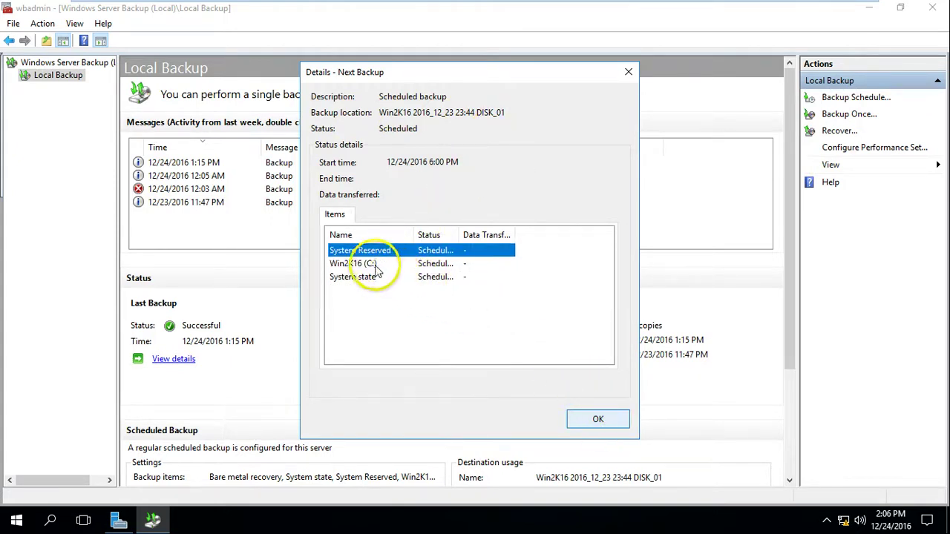
pyautogui.press('Down')
pyautogui.press('Down')
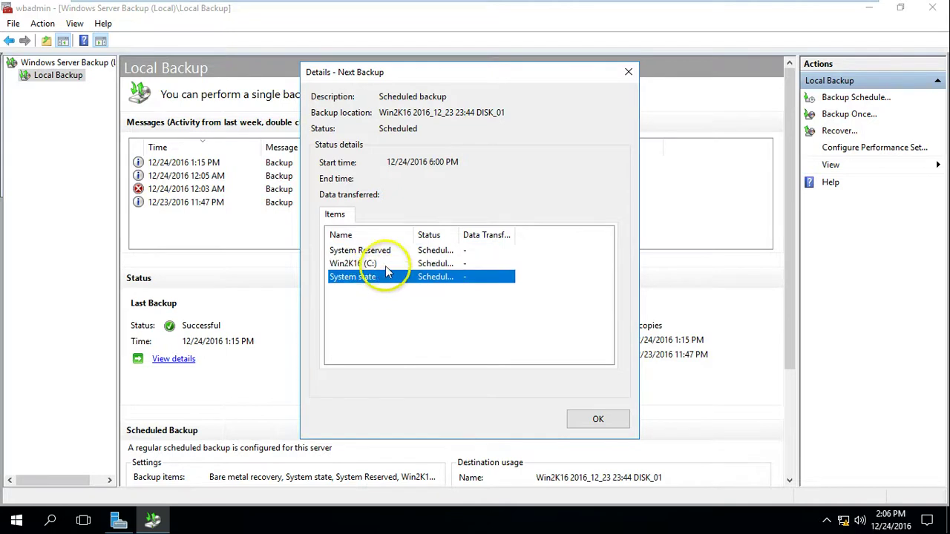
pyautogui.press('Up')
pyautogui.click(398, 250)
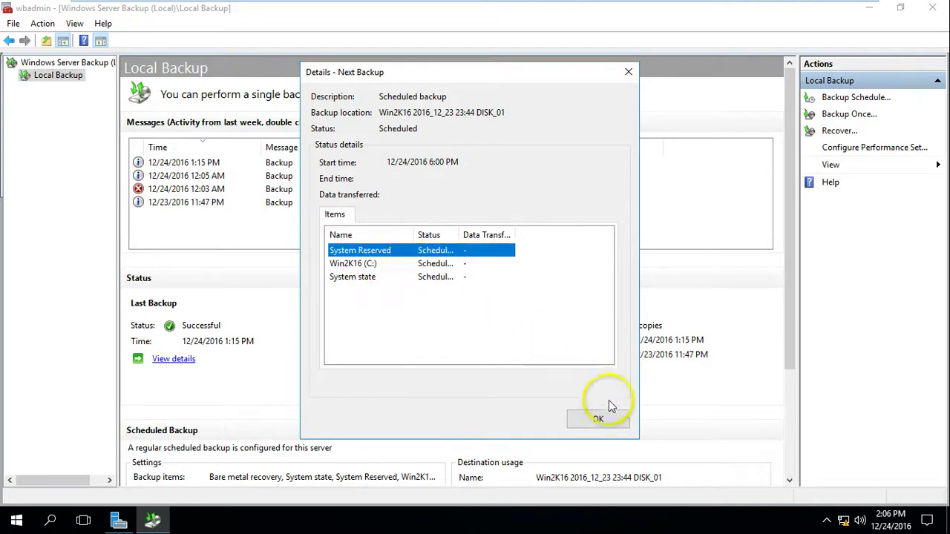
pyautogui.click(605, 419)
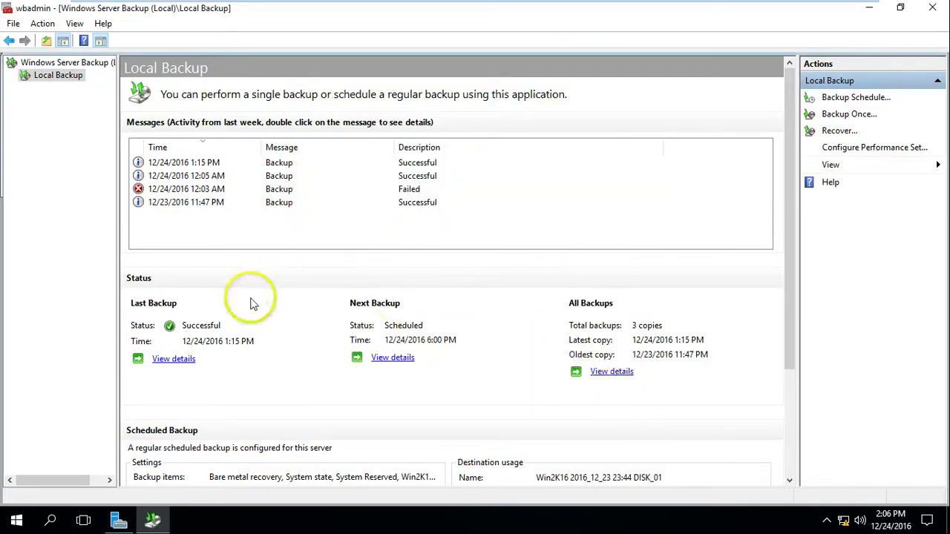
pyautogui.click(173, 360)
pyautogui.click(374, 251)
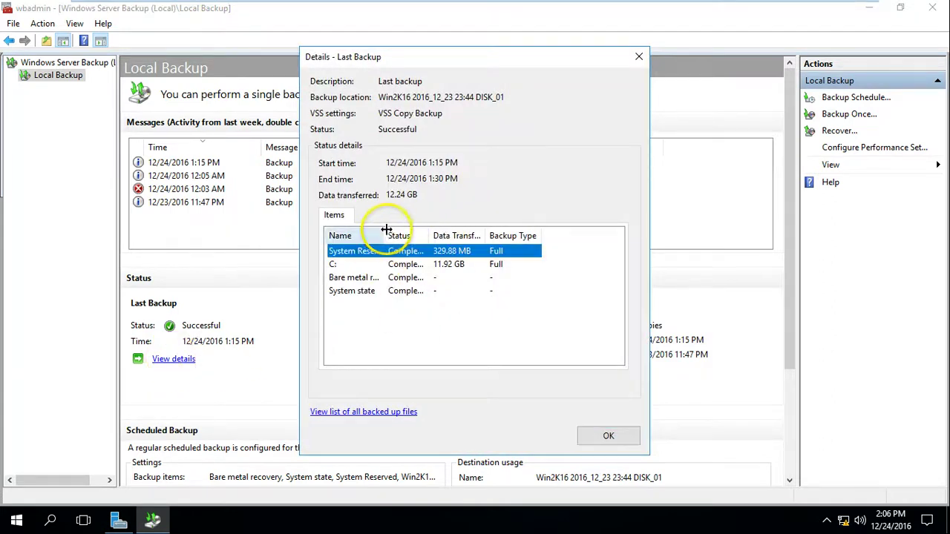
pyautogui.moveTo(386, 235); pyautogui.dragTo(442, 223)
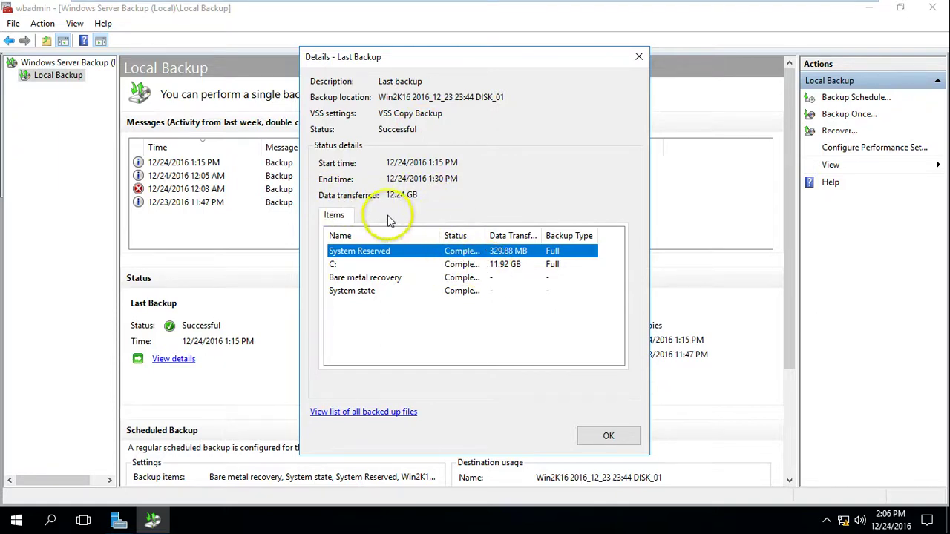
pyautogui.click(486, 264)
pyautogui.click(431, 290)
pyautogui.click(495, 278)
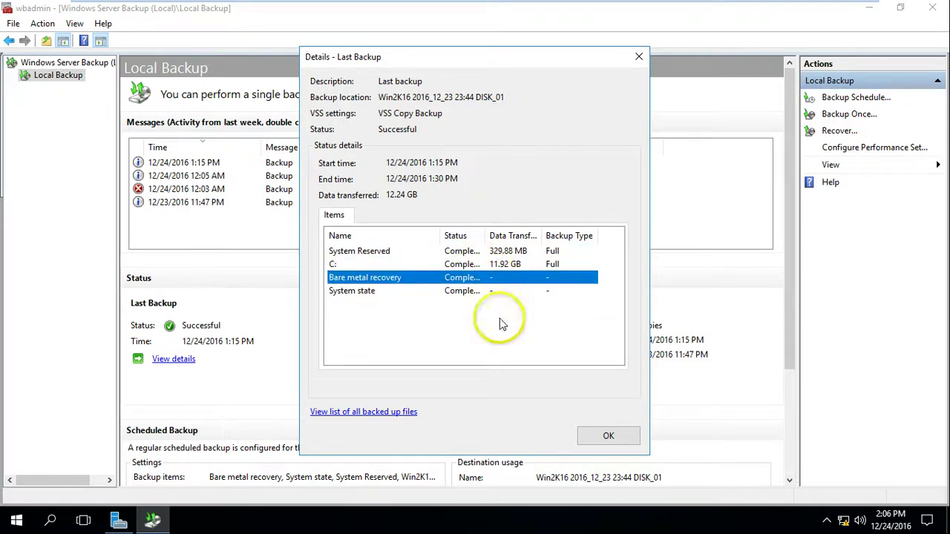
pyautogui.click(609, 435)
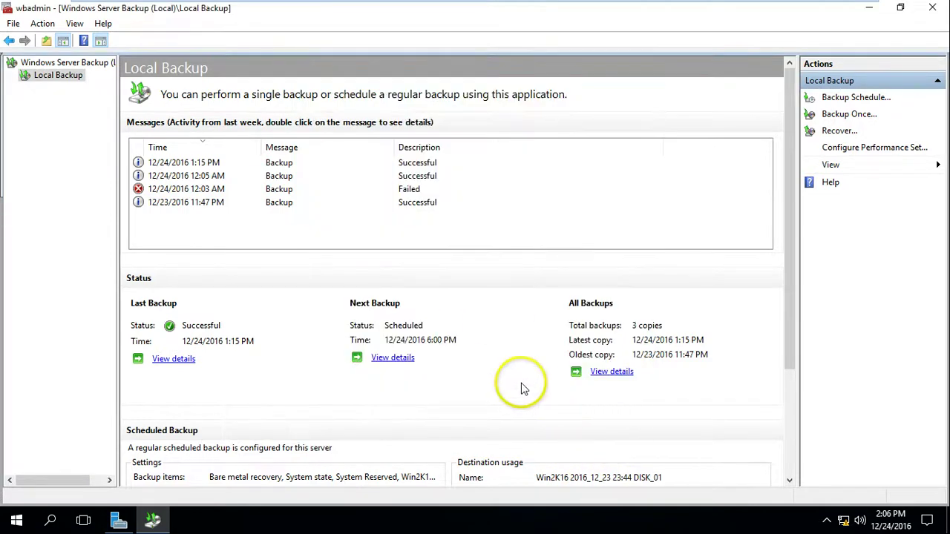
pyautogui.scroll(-3, 522, 388)
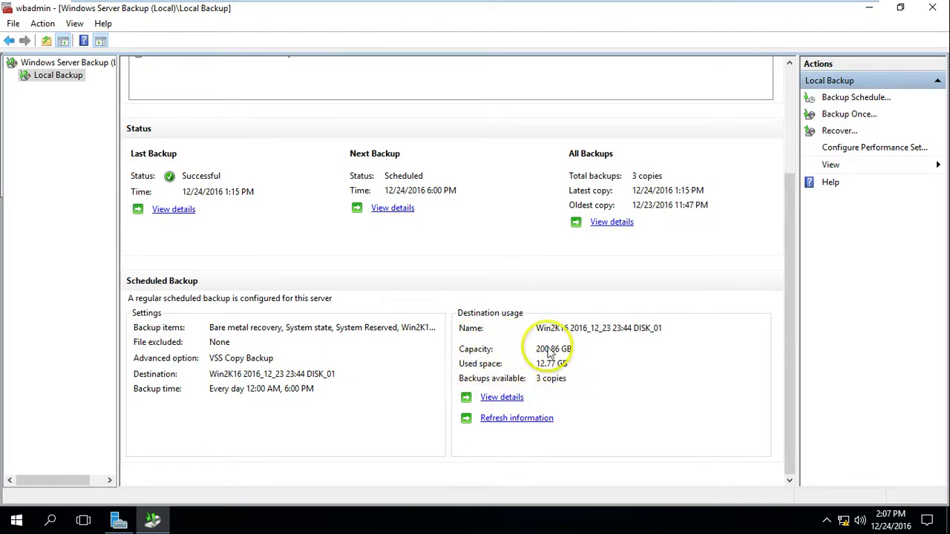
pyautogui.click(502, 399)
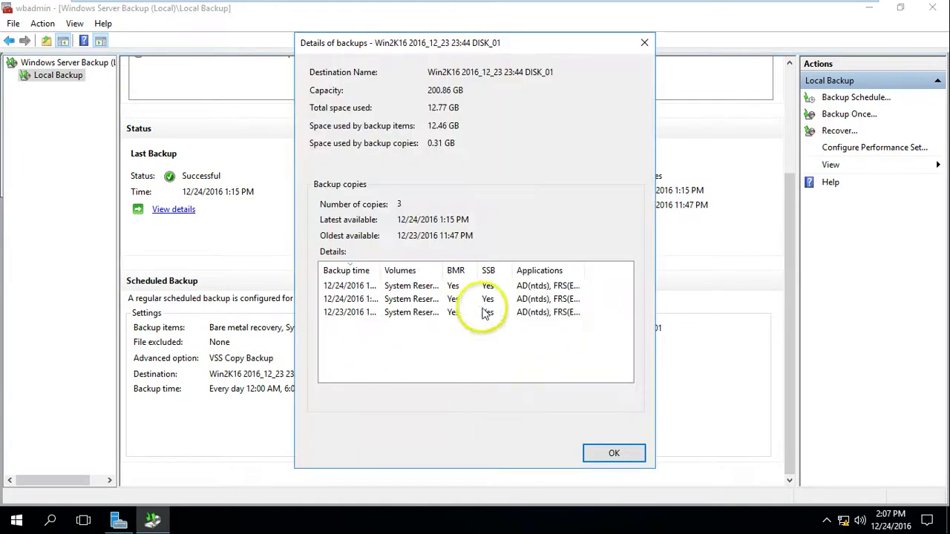
pyautogui.click(450, 286)
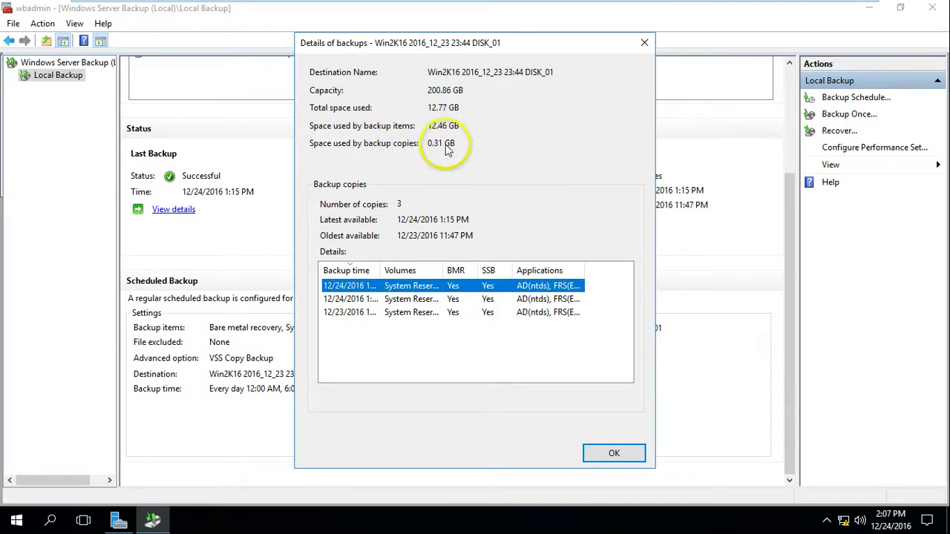
pyautogui.doubleClick(580, 268)
pyautogui.moveTo(393, 378); pyautogui.dragTo(456, 303)
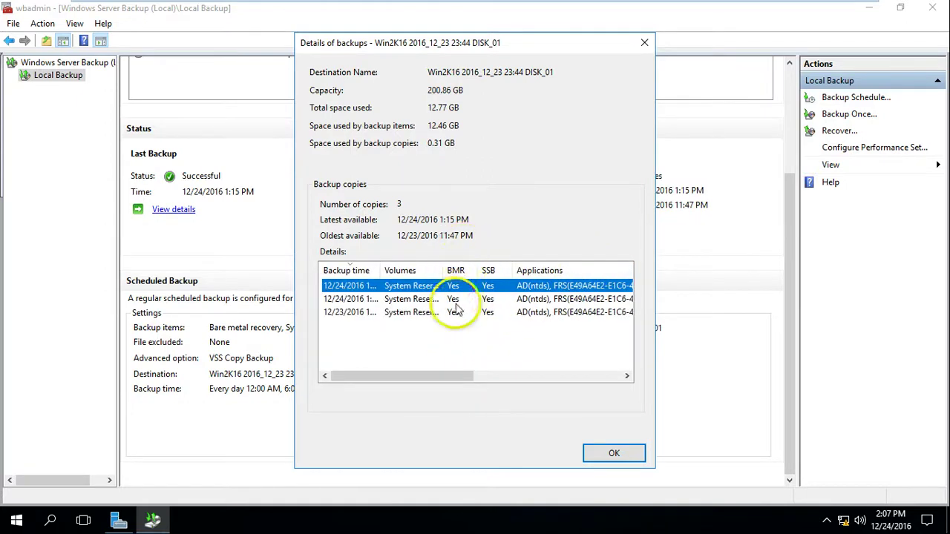
pyautogui.click(503, 378)
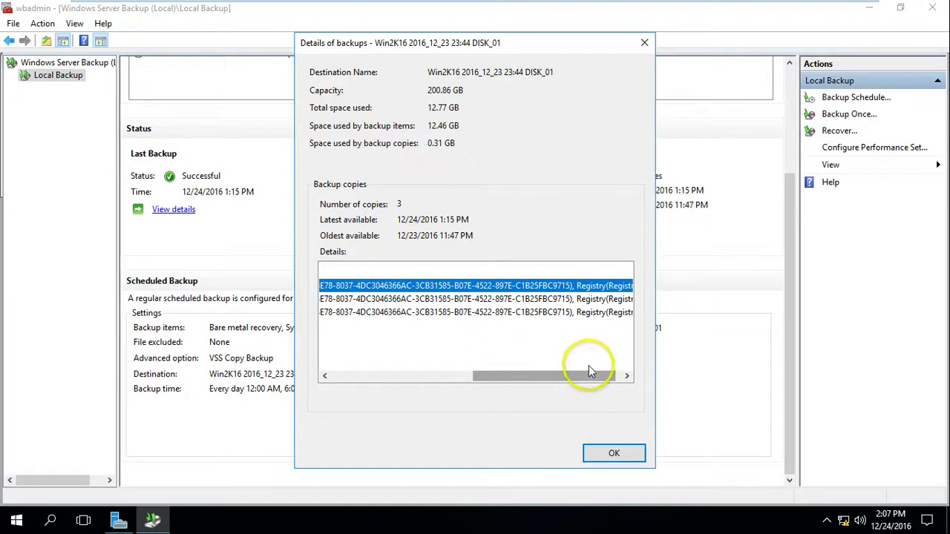
pyautogui.click(613, 454)
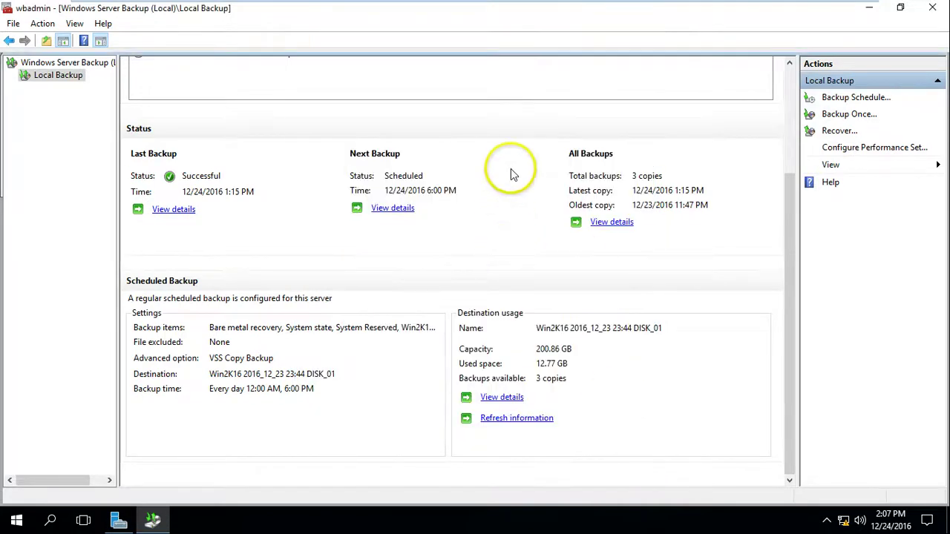
pyautogui.scroll(4, 519, 208)
# Step: Start the recovery using the backup stored on this server
pyautogui.scroll(-1, 837, 134)
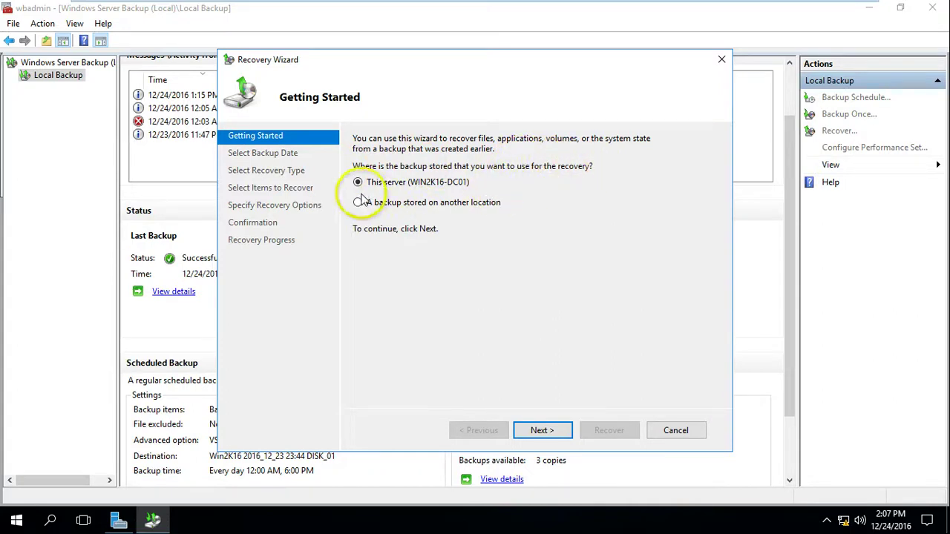
pyautogui.click(383, 209)
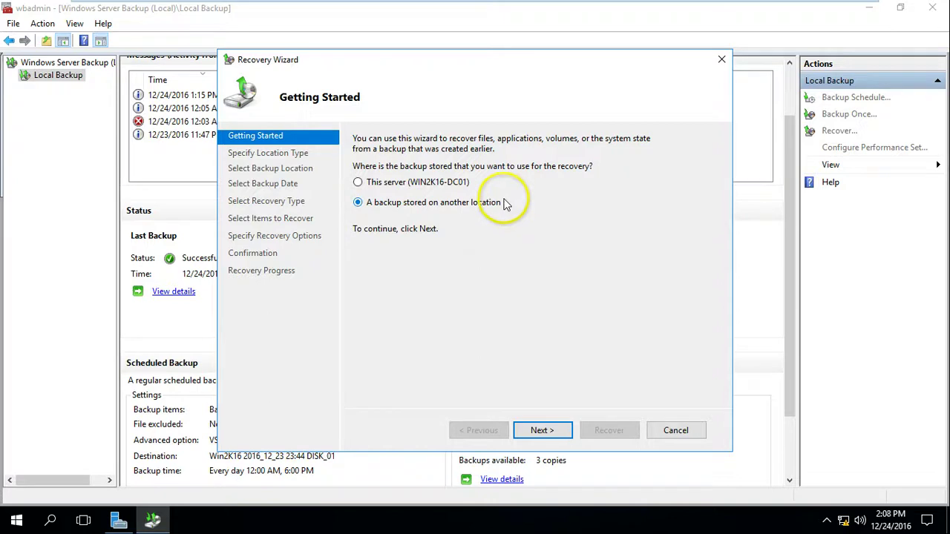
pyautogui.click(359, 182)
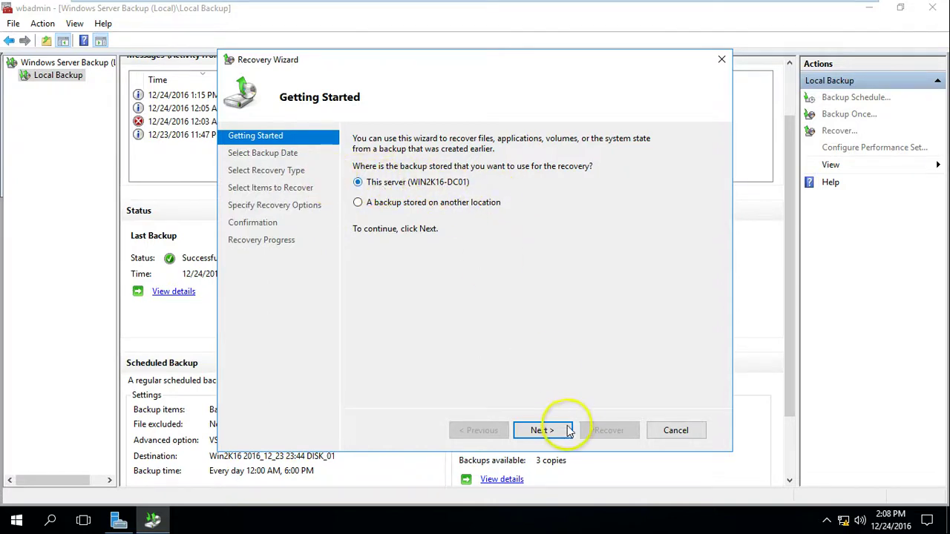
pyautogui.click(546, 432)
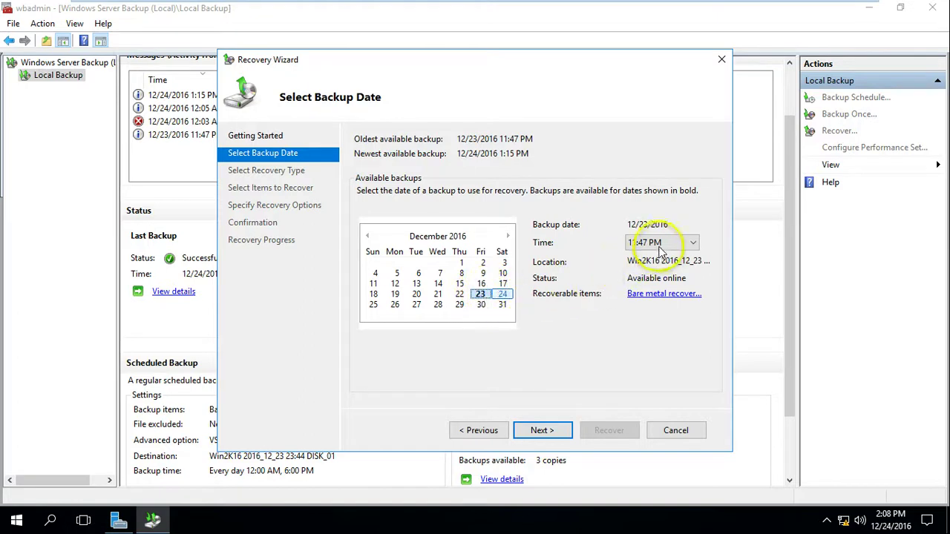
# Step: Select the 12/24/2016 backup at 1:15 PM as the recovery point
pyautogui.click(502, 294)
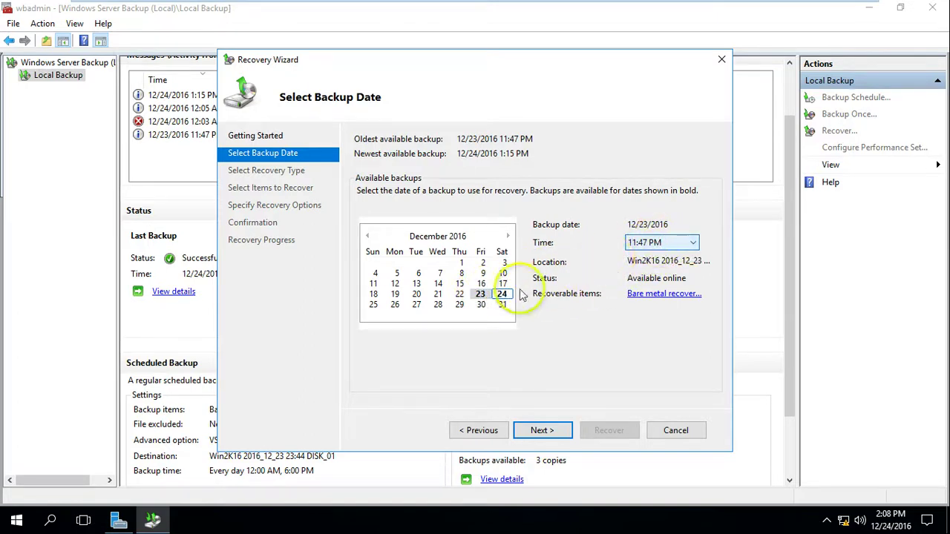
pyautogui.click(501, 294)
pyautogui.click(656, 243)
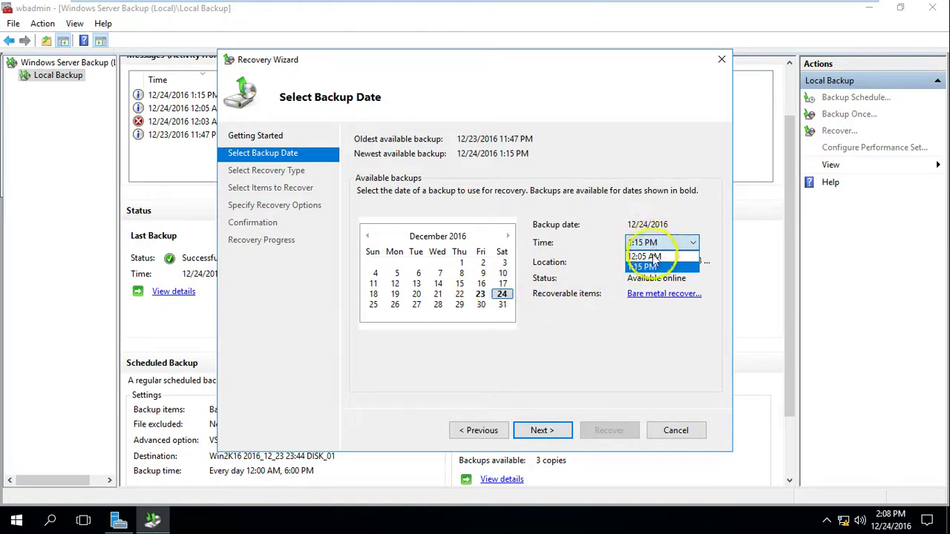
pyautogui.click(644, 257)
pyautogui.click(657, 242)
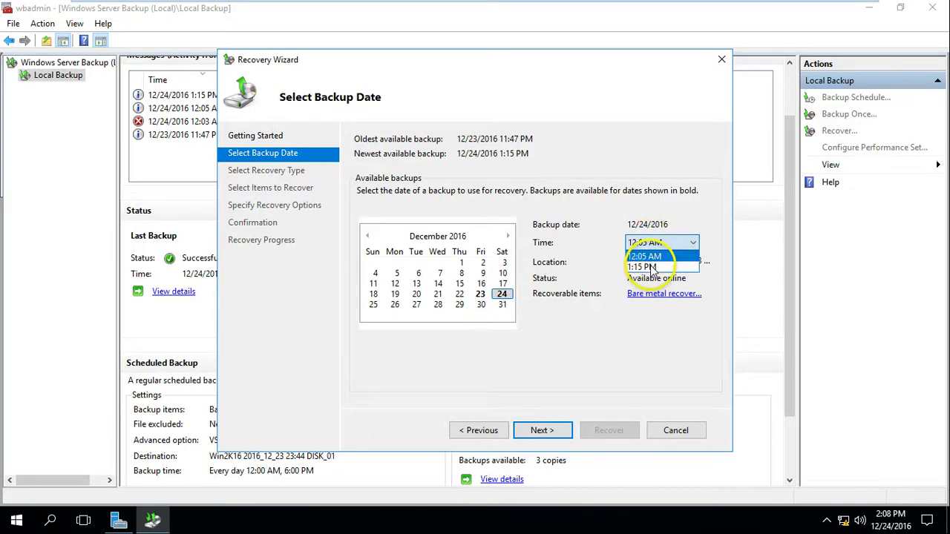
pyautogui.click(654, 268)
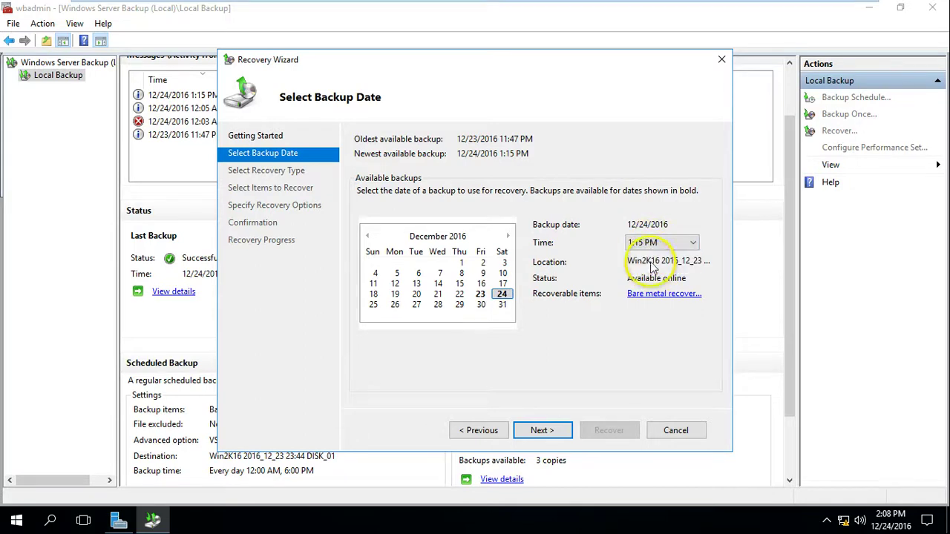
pyautogui.click(544, 431)
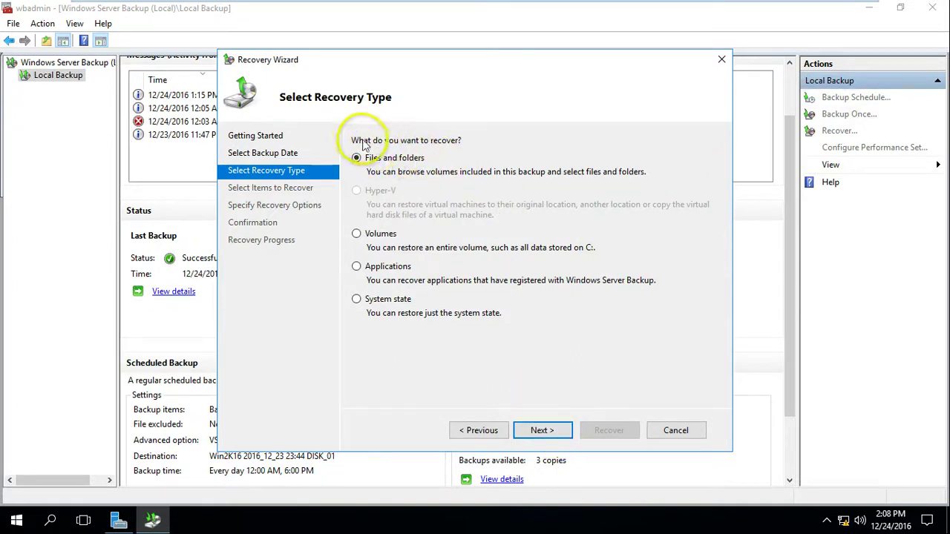
# Step: Choose Files and folders, expand the backed-up Win2K16 (C:) drive, and open File Explorer with Win+E
pyautogui.click(541, 431)
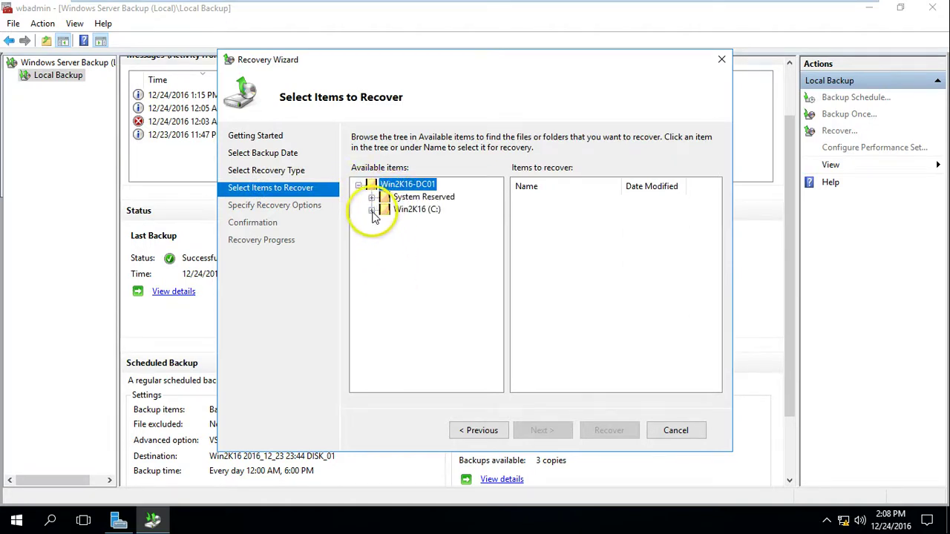
pyautogui.click(372, 210)
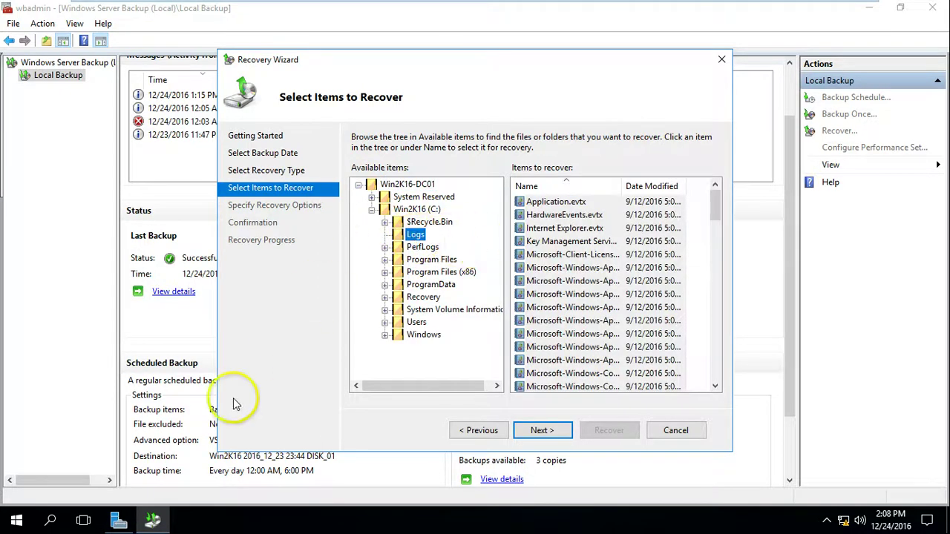
pyautogui.click(265, 524)
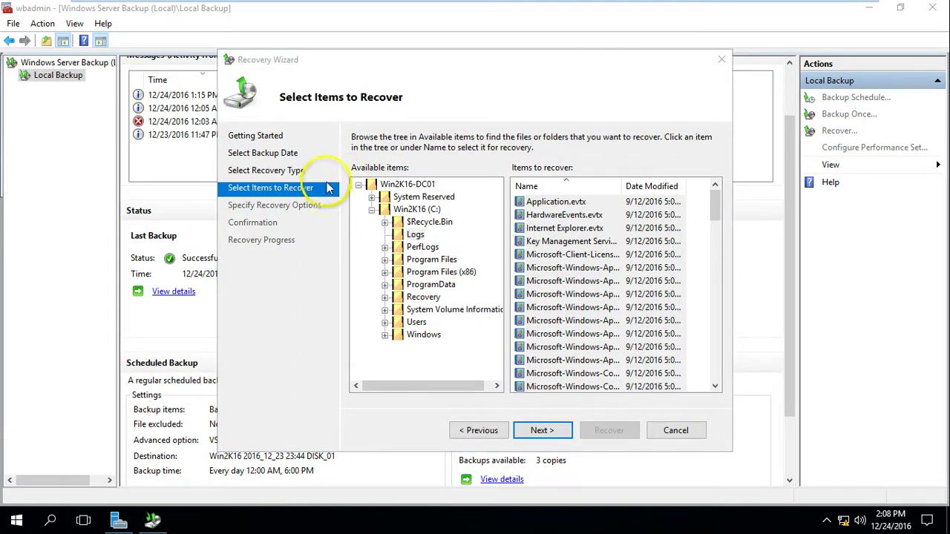
pyautogui.press('super+e')
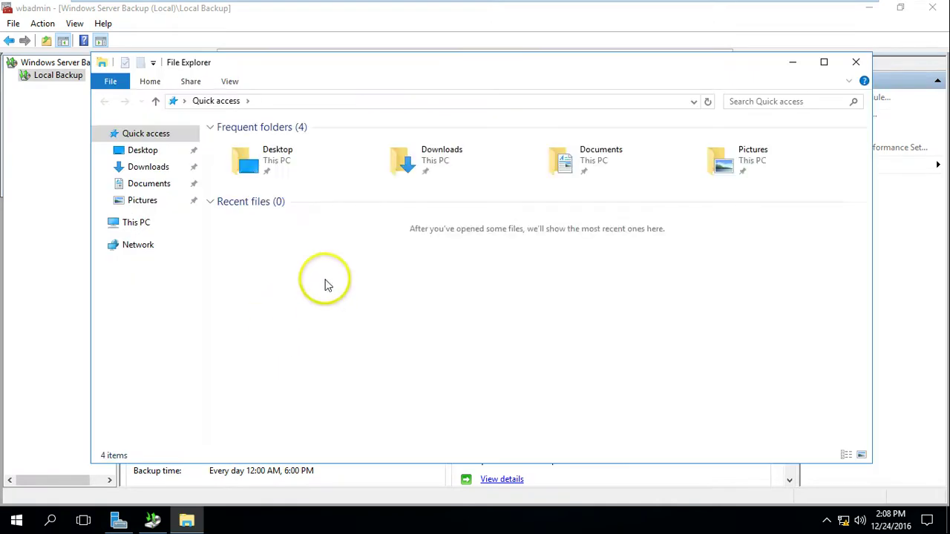
# Step: Permanently delete all 87 event log files from C:\Logs
pyautogui.click(141, 223)
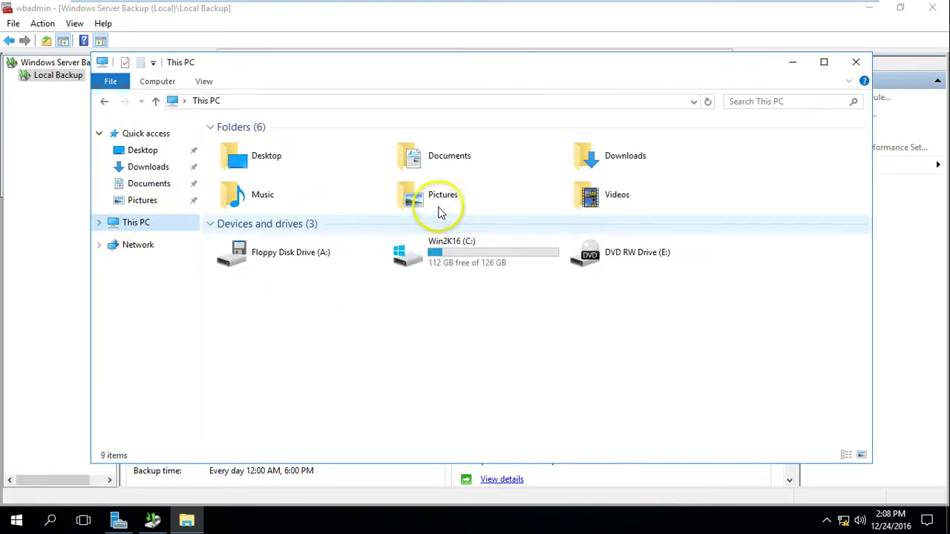
pyautogui.click(460, 253)
pyautogui.doubleClick(460, 252)
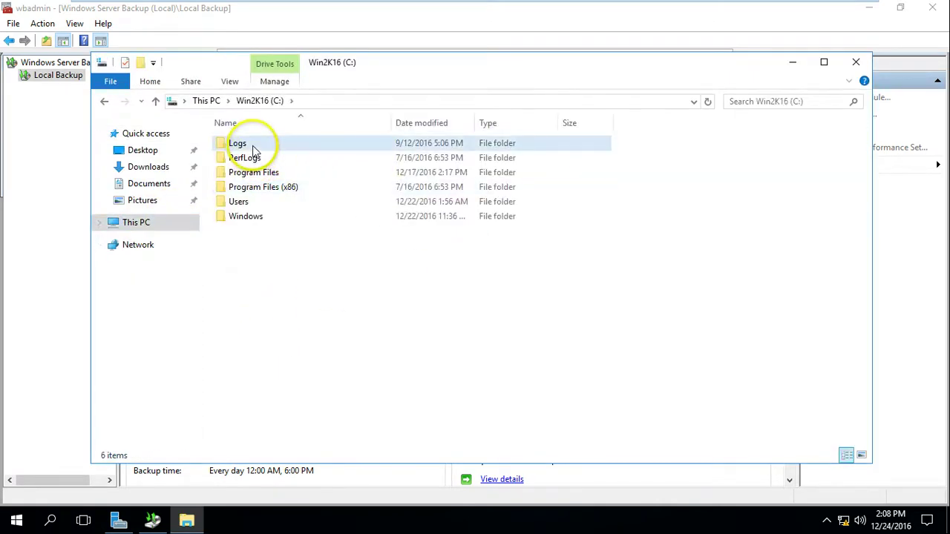
pyautogui.doubleClick(237, 143)
pyautogui.click(368, 364)
pyautogui.scroll(-18, 451, 386)
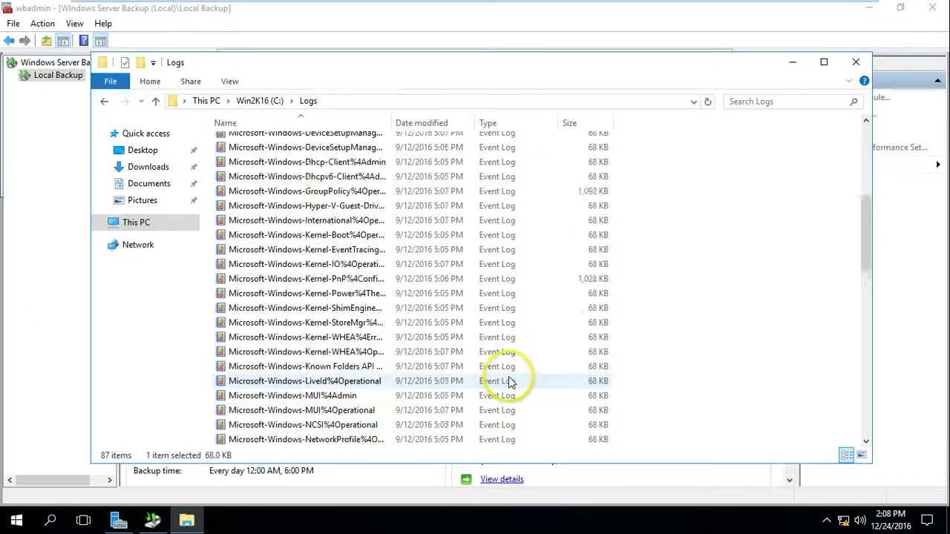
pyautogui.click(753, 314)
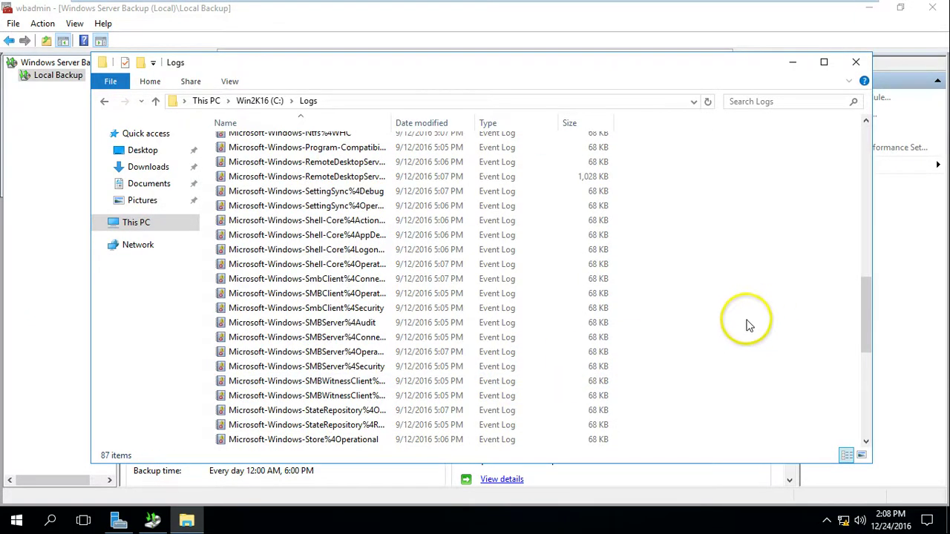
pyautogui.hotkey('ctrl', 'a')
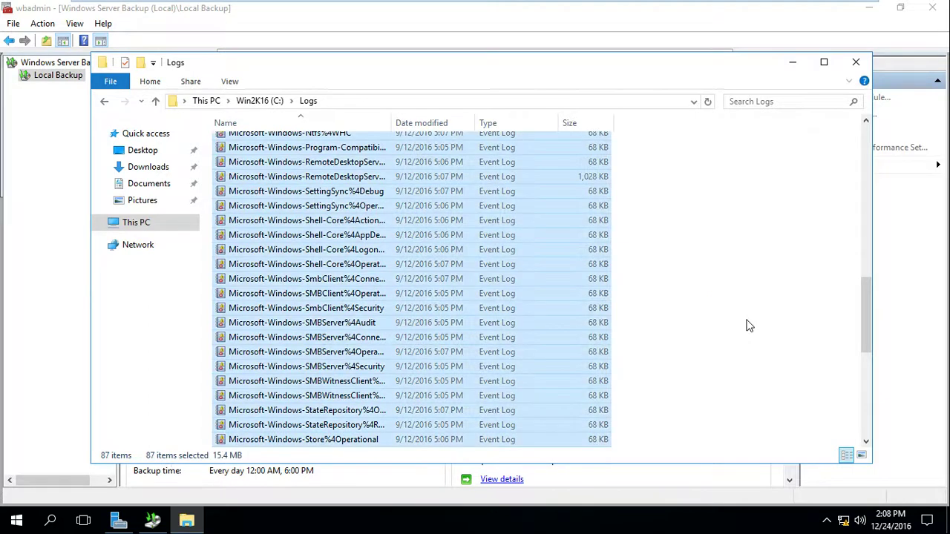
pyautogui.hotkey('shift', 'Delete')
pyautogui.press('Return')
# Step: Reopen C:\Logs to confirm it is empty, then close the window
pyautogui.click(138, 224)
pyautogui.doubleClick(498, 270)
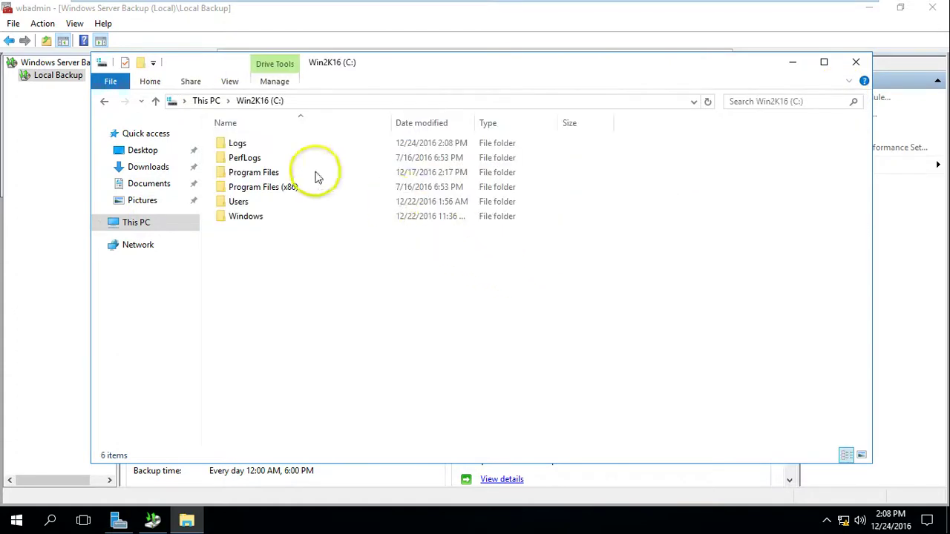
pyautogui.click(238, 145)
pyautogui.doubleClick(238, 145)
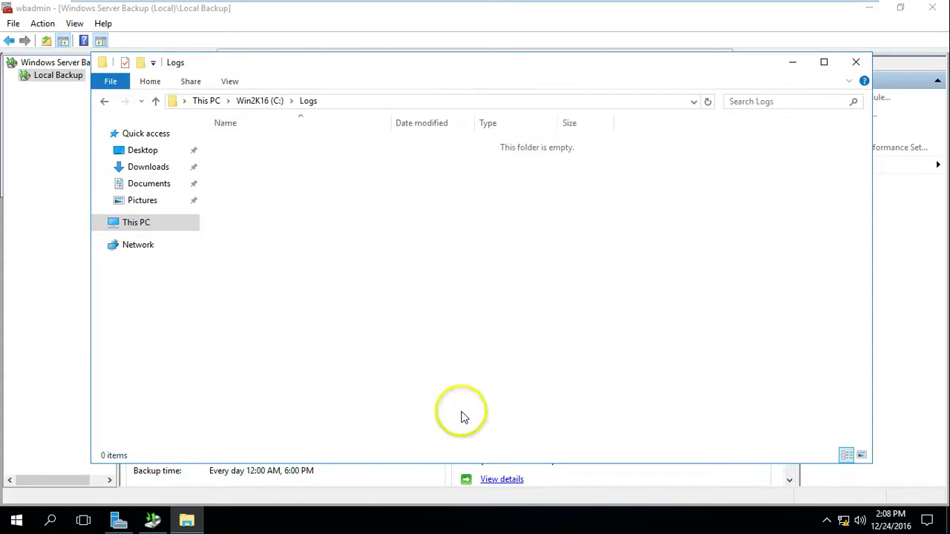
pyautogui.click(856, 61)
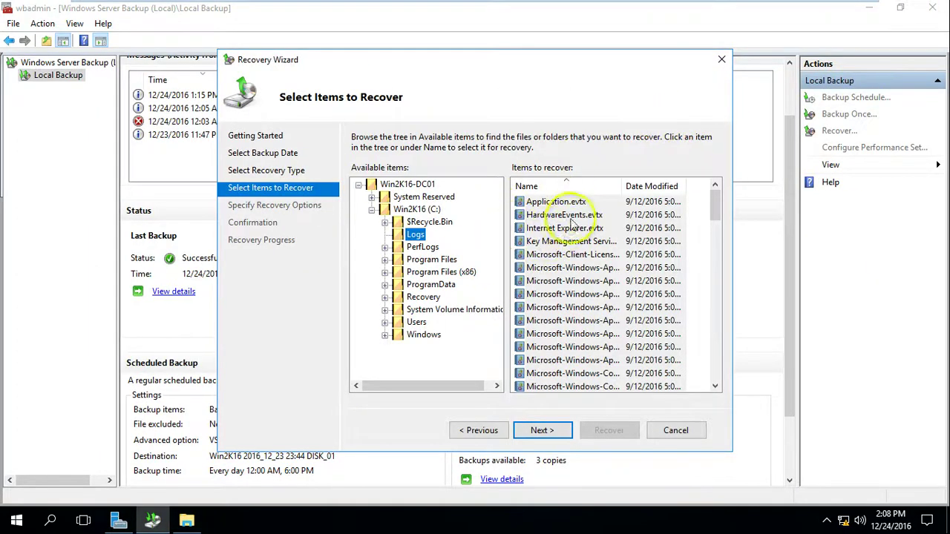
# Step: Select the single WinINet ProxyConfigChanged .evtx file in the backed-up Logs folder
pyautogui.click(416, 237)
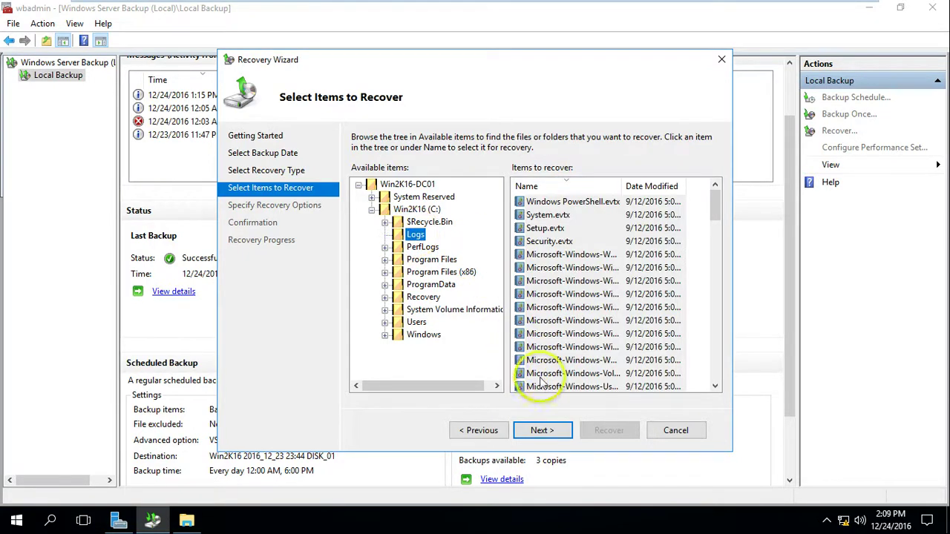
pyautogui.click(620, 295)
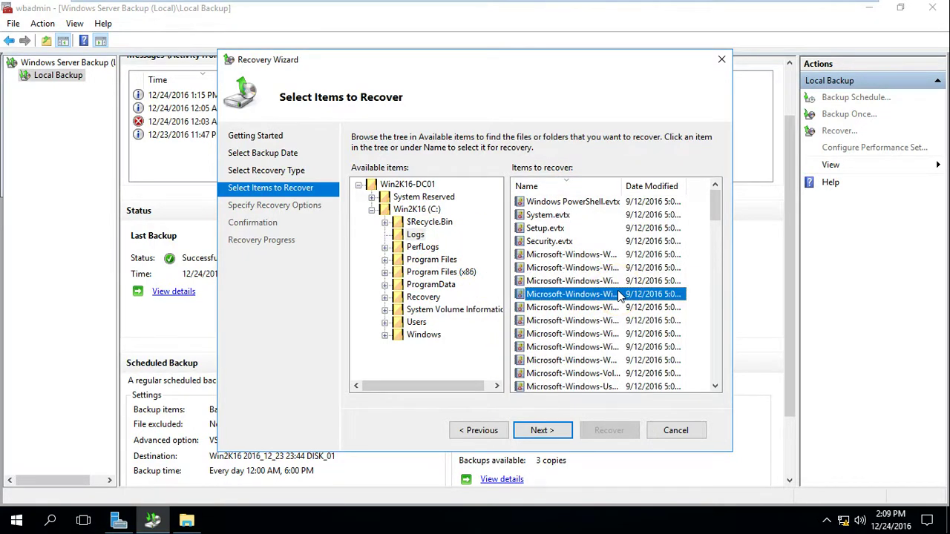
pyautogui.click(415, 234)
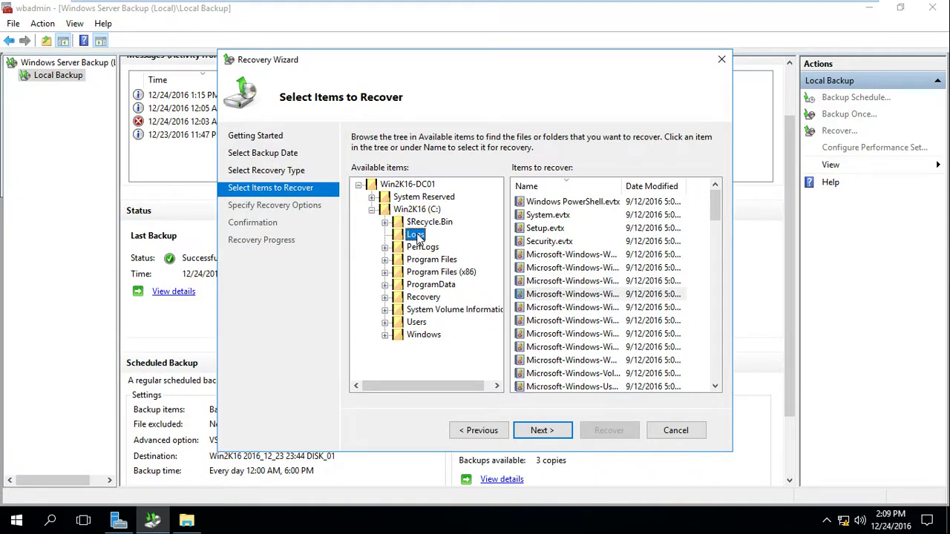
pyautogui.click(560, 437)
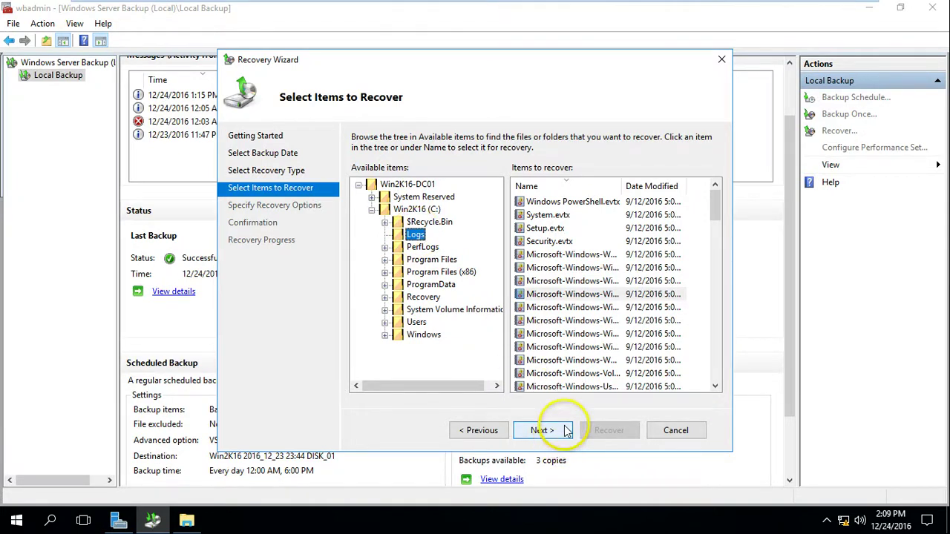
# Step: Restore to the original location, creating copies, and reach the Confirmation page
pyautogui.click(560, 434)
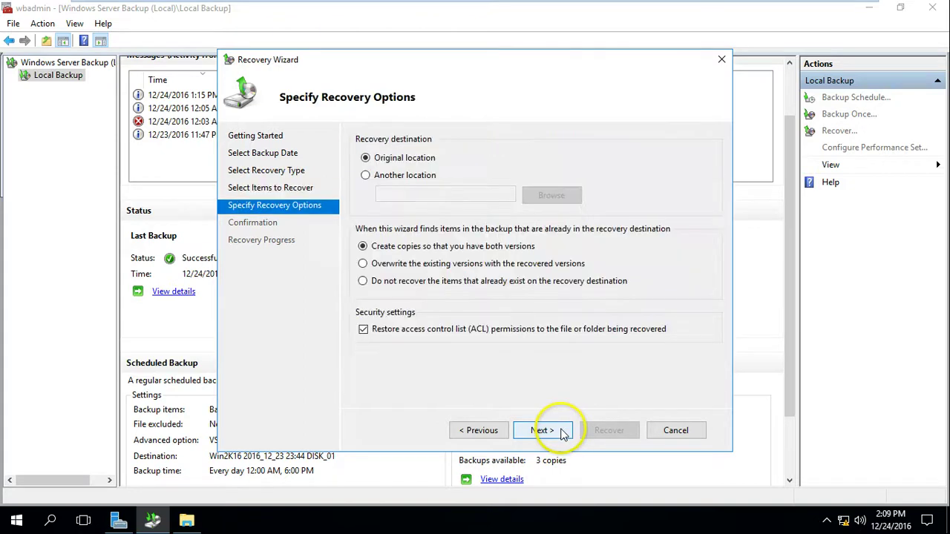
pyautogui.click(377, 175)
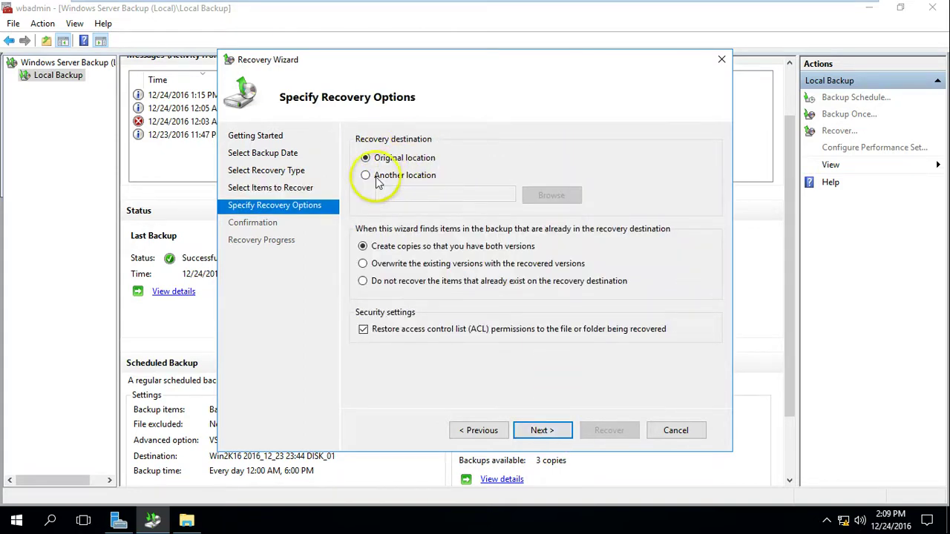
pyautogui.click(380, 160)
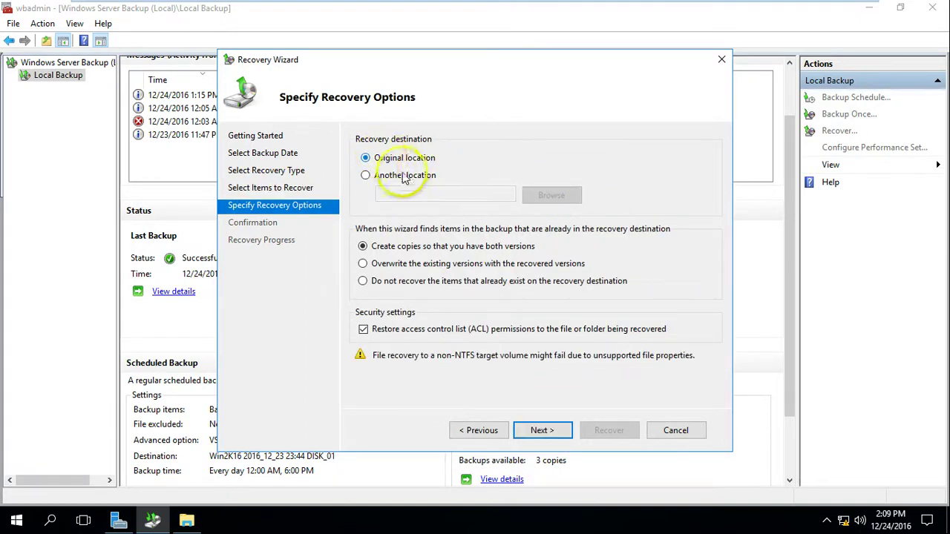
pyautogui.click(542, 432)
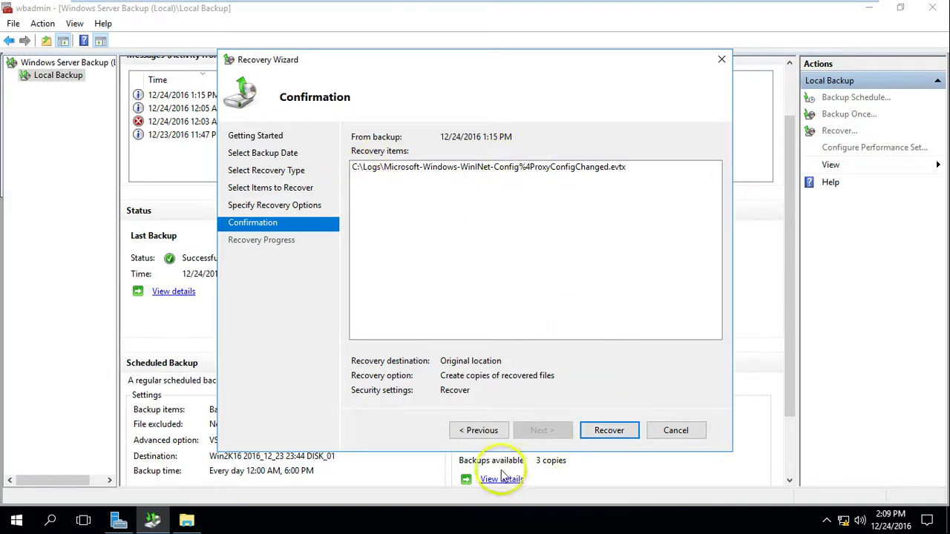
# Step: Recover the log file, refresh C:\Logs to confirm the 68 KB file is back, then close the wizard
pyautogui.click(608, 433)
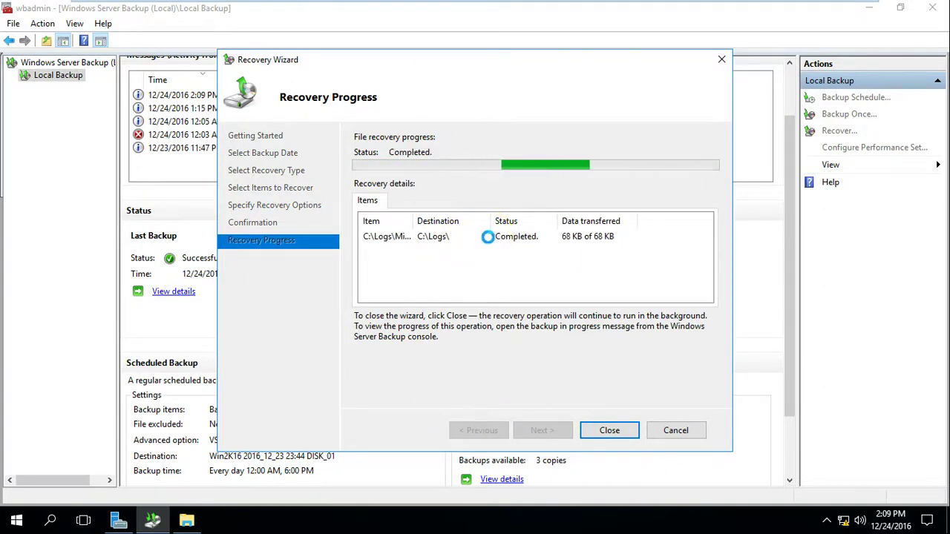
pyautogui.click(489, 238)
pyautogui.click(186, 522)
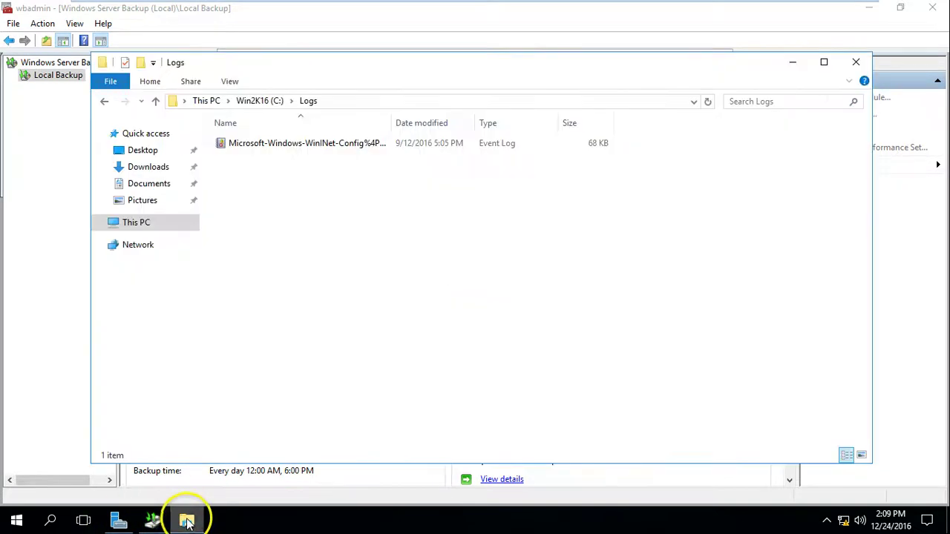
pyautogui.rightClick(348, 202)
pyautogui.click(388, 257)
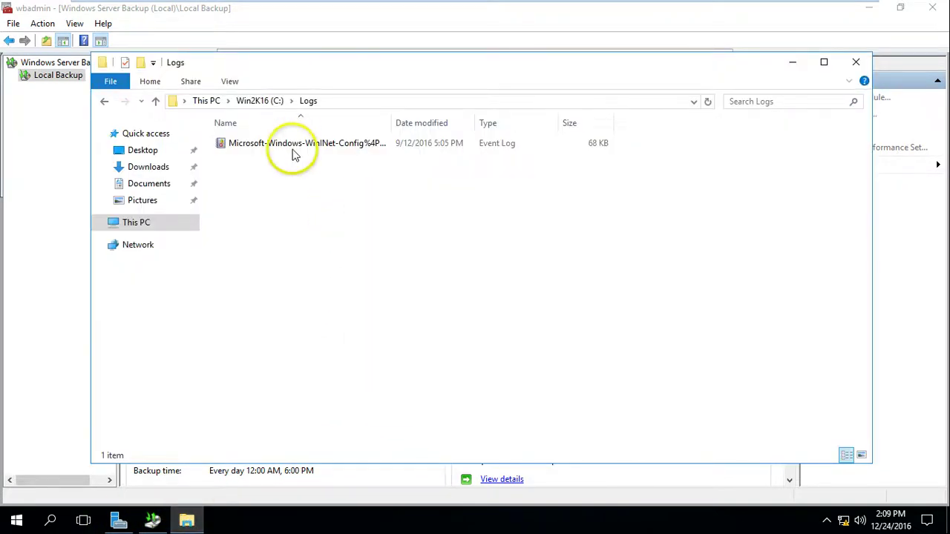
pyautogui.click(292, 149)
pyautogui.click(187, 522)
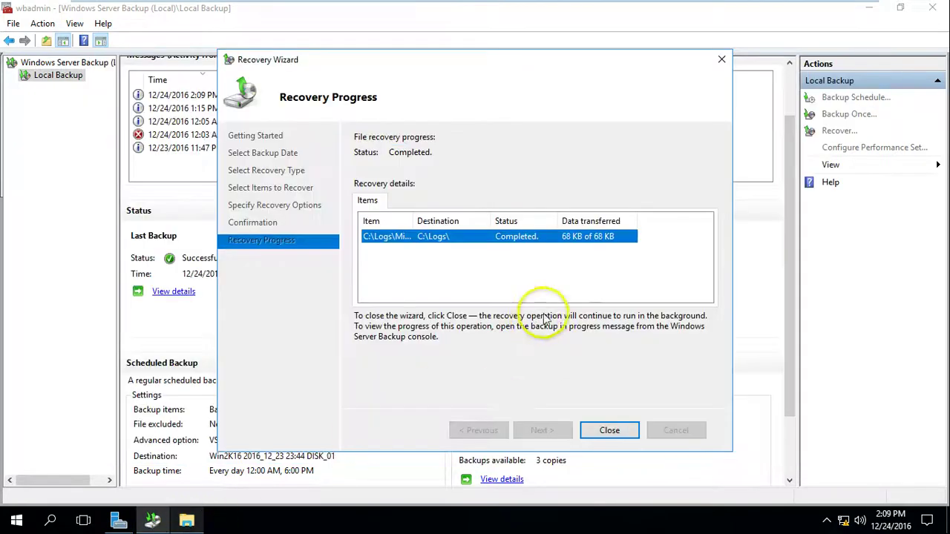
pyautogui.click(609, 429)
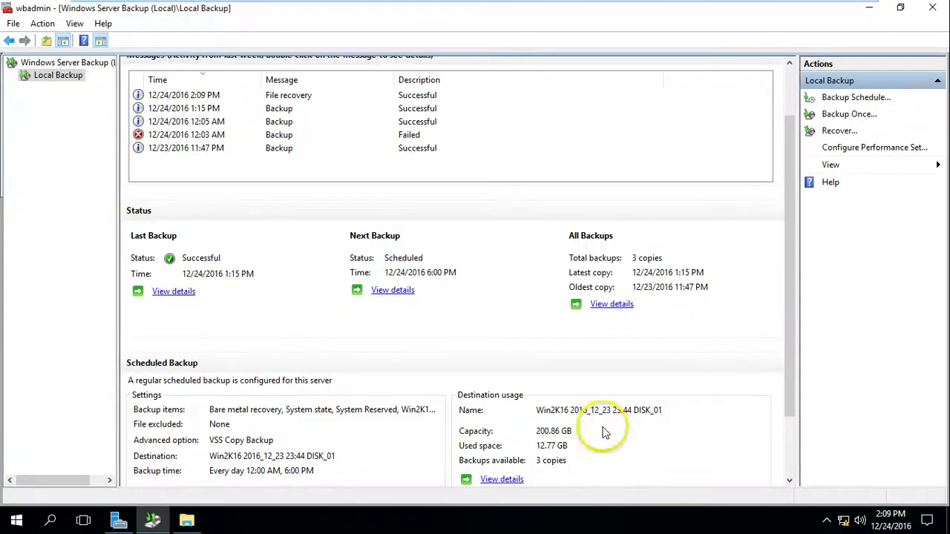
# Step: Begin a new Files and folders recovery from this server's 12/24/2016 1:15 PM backup
pyautogui.click(835, 131)
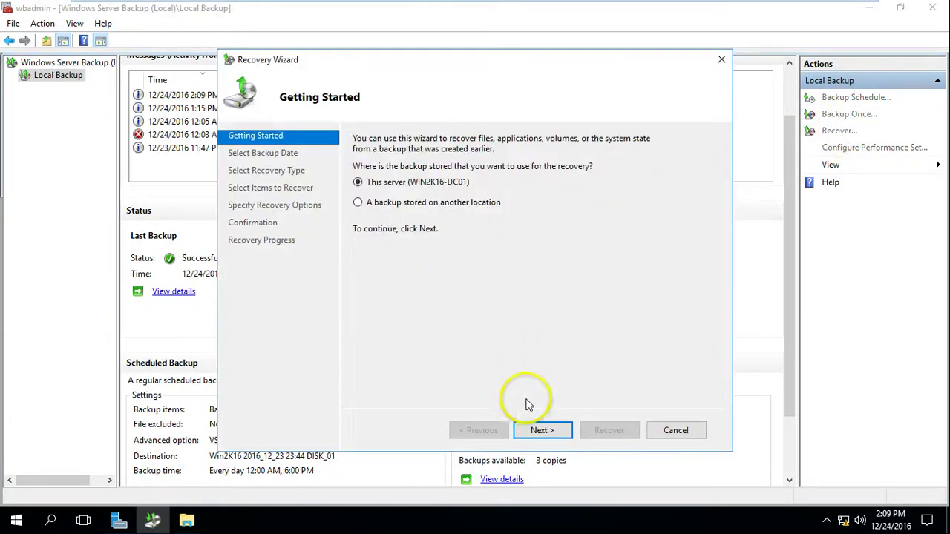
pyautogui.click(543, 431)
pyautogui.click(660, 242)
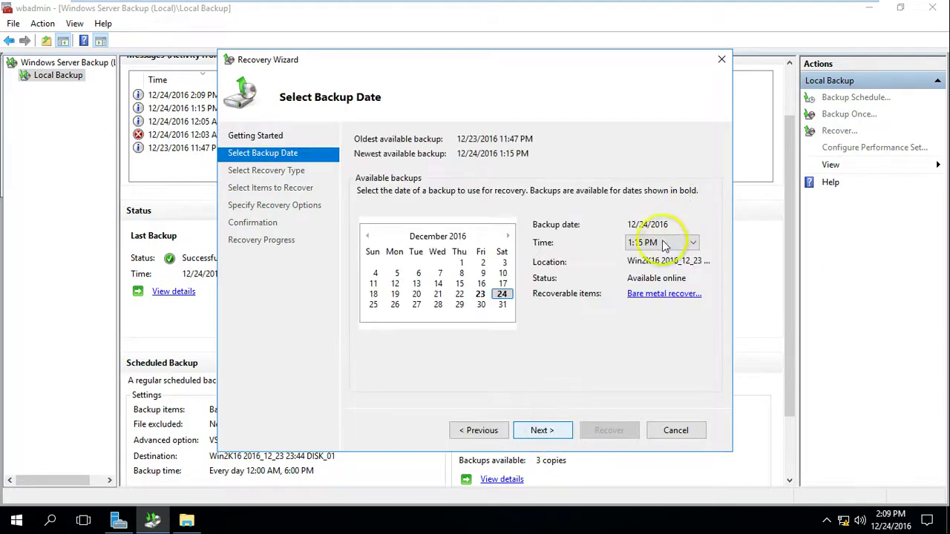
pyautogui.click(663, 242)
pyautogui.click(544, 438)
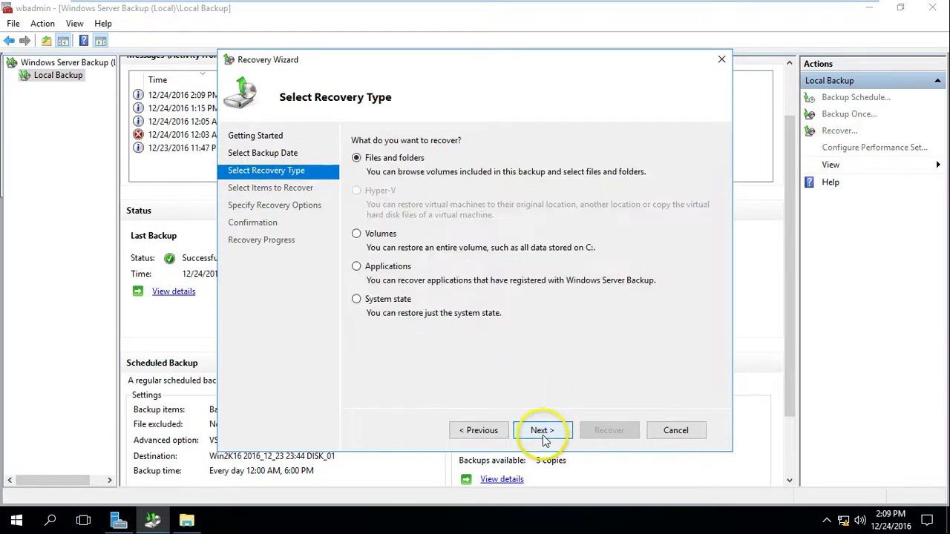
pyautogui.click(548, 431)
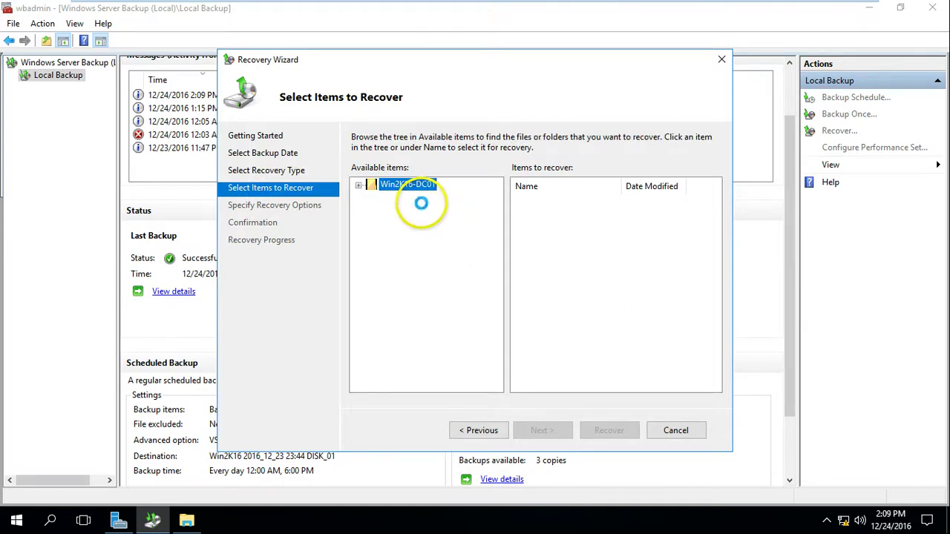
# Step: Select the entire Logs folder on Win2K16 (C:) as the item to recover
pyautogui.click(359, 185)
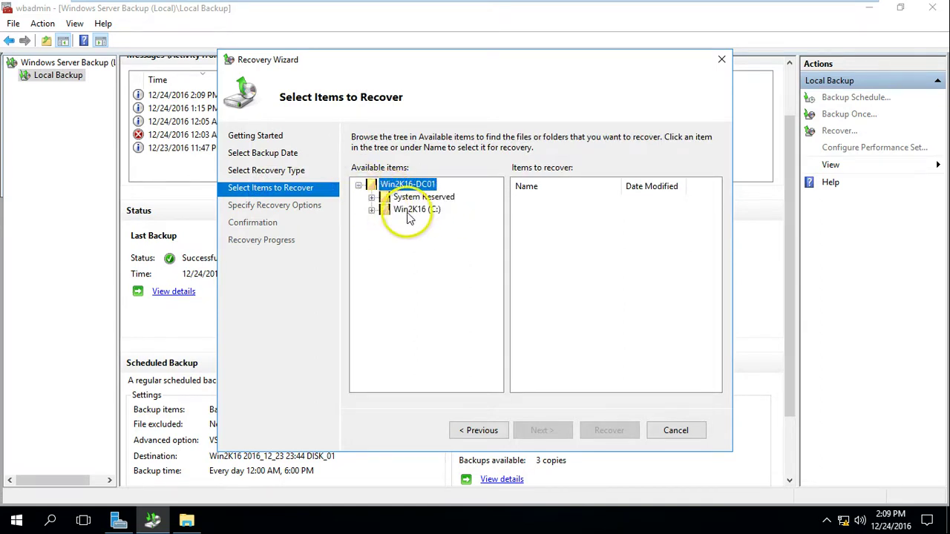
pyautogui.click(372, 210)
pyautogui.click(414, 236)
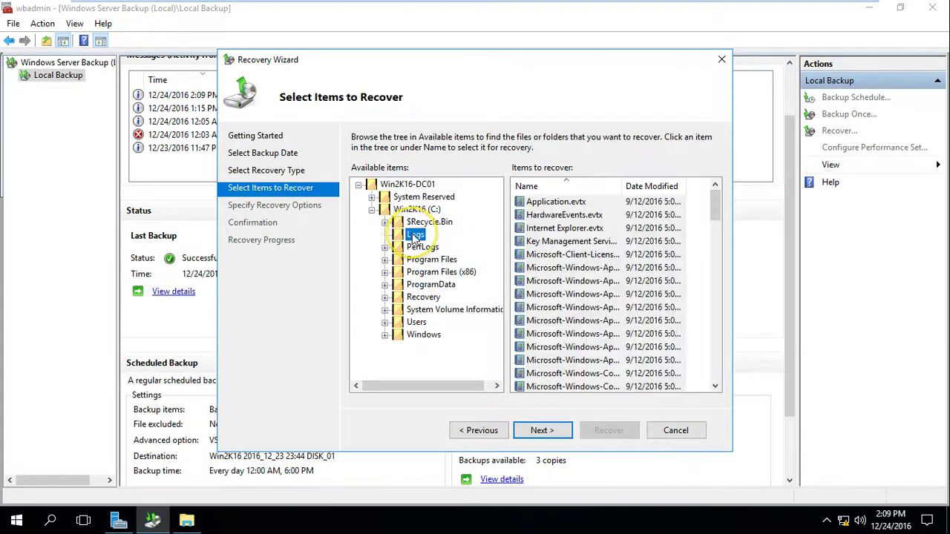
pyautogui.click(551, 434)
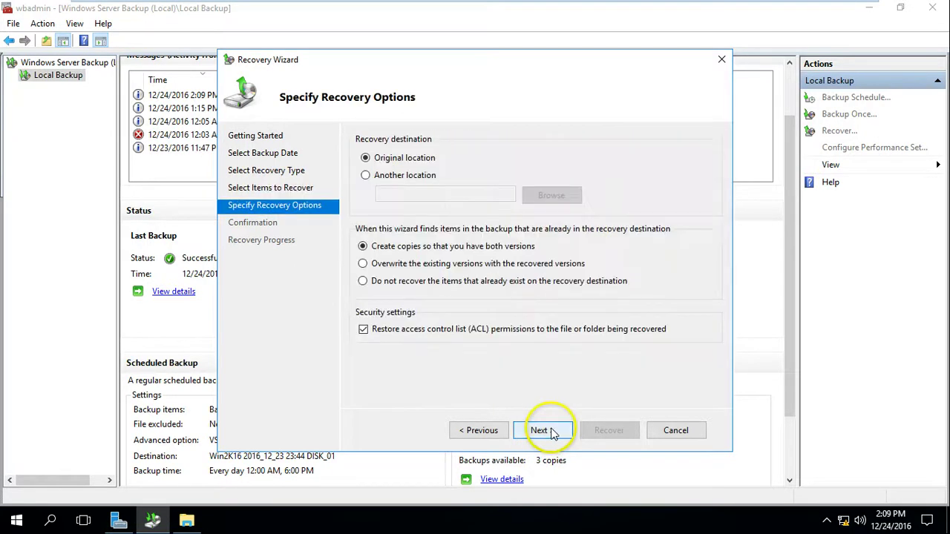
pyautogui.click(481, 430)
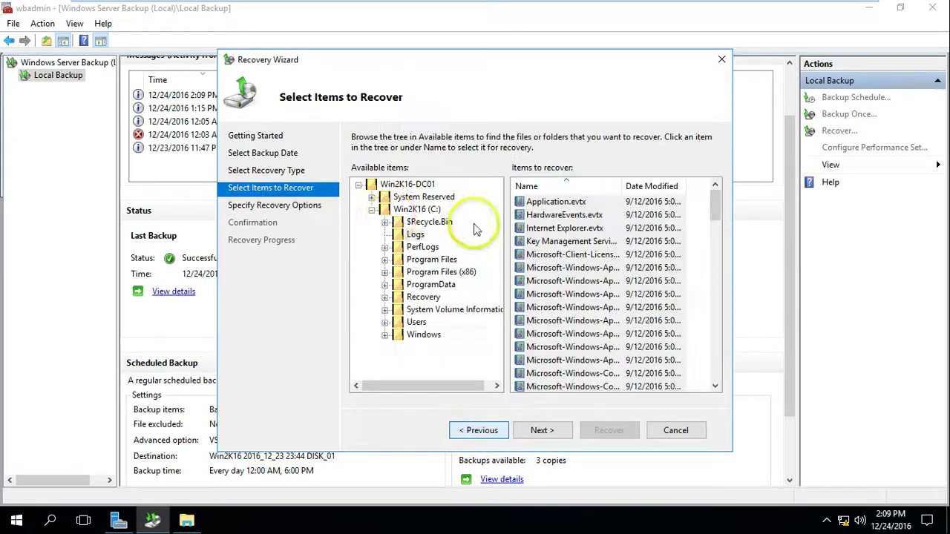
# Step: Recover the Logs folder to its original location, creating copies, until it shows Completed
pyautogui.click(556, 436)
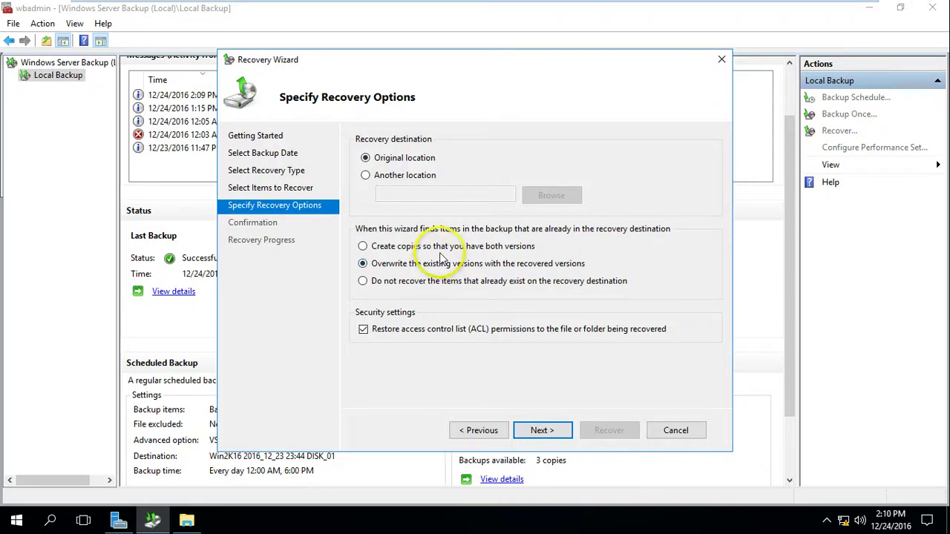
pyautogui.click(375, 247)
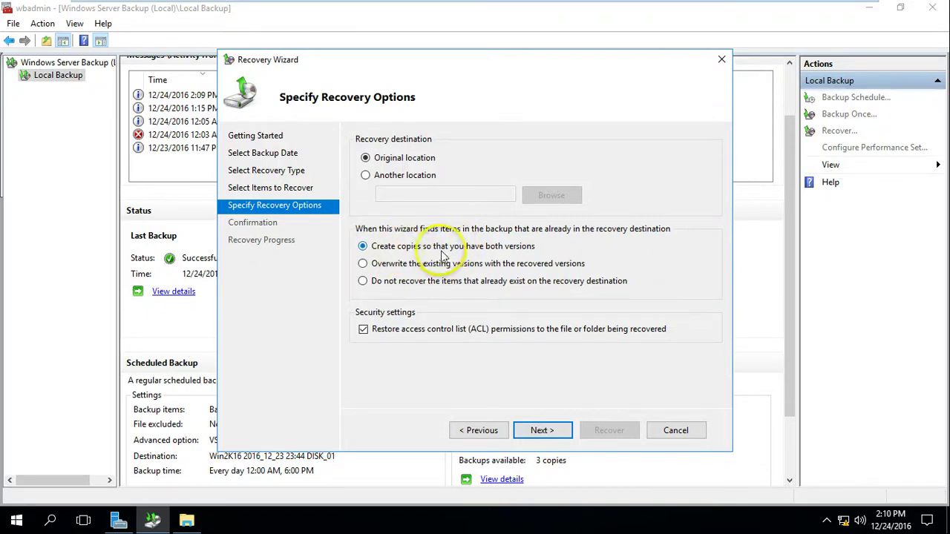
pyautogui.click(542, 432)
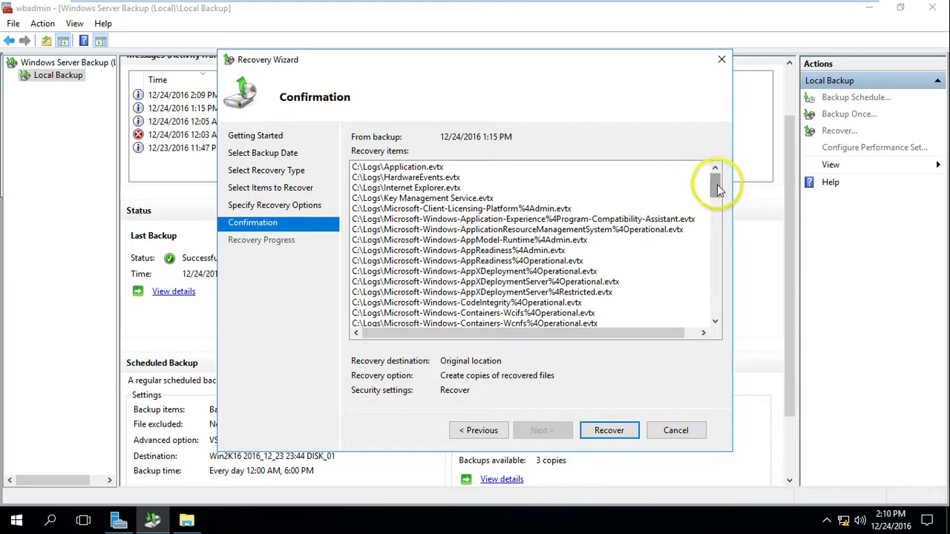
pyautogui.moveTo(717, 185); pyautogui.dragTo(712, 328)
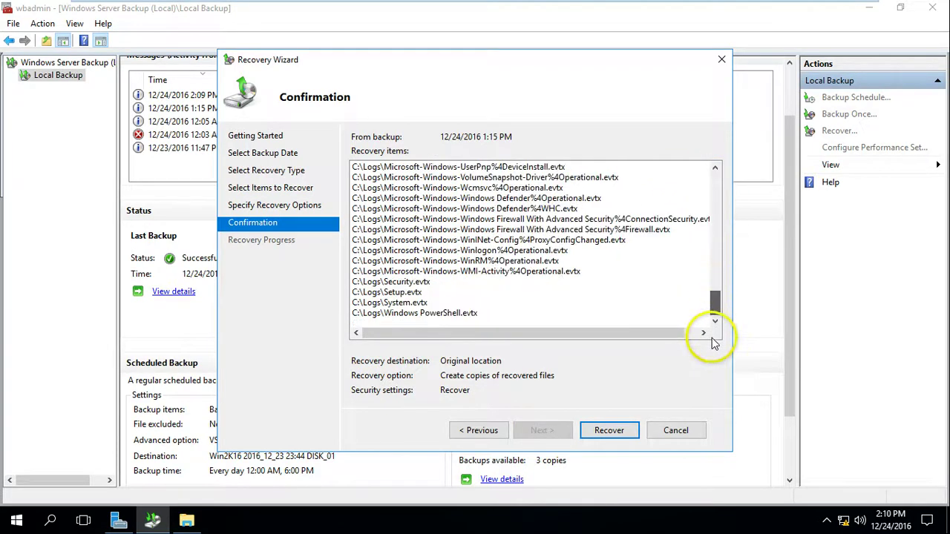
pyautogui.click(628, 433)
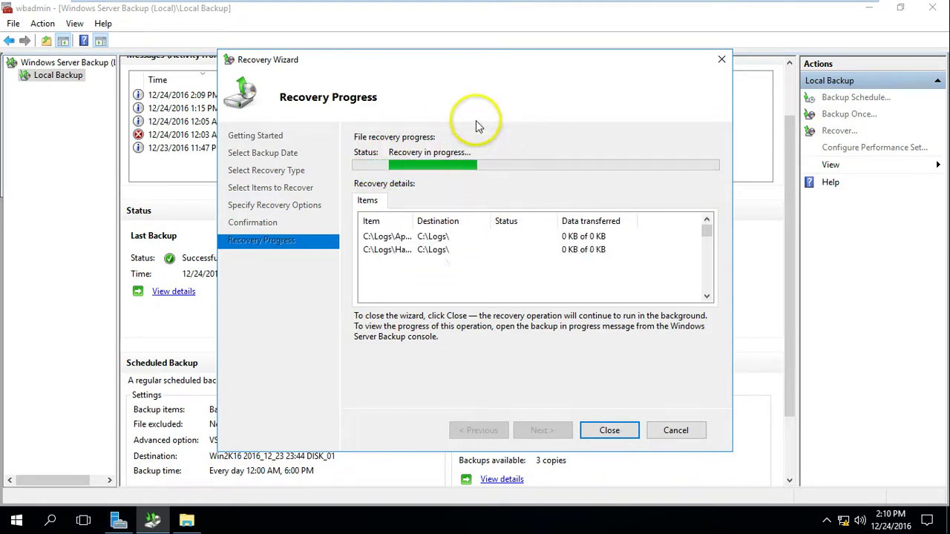
pyautogui.click(707, 296)
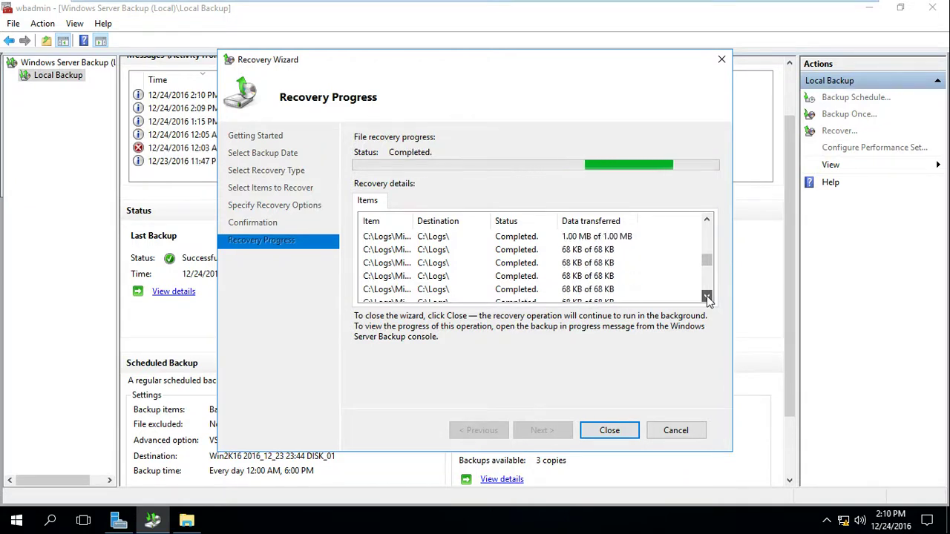
pyautogui.click(707, 296)
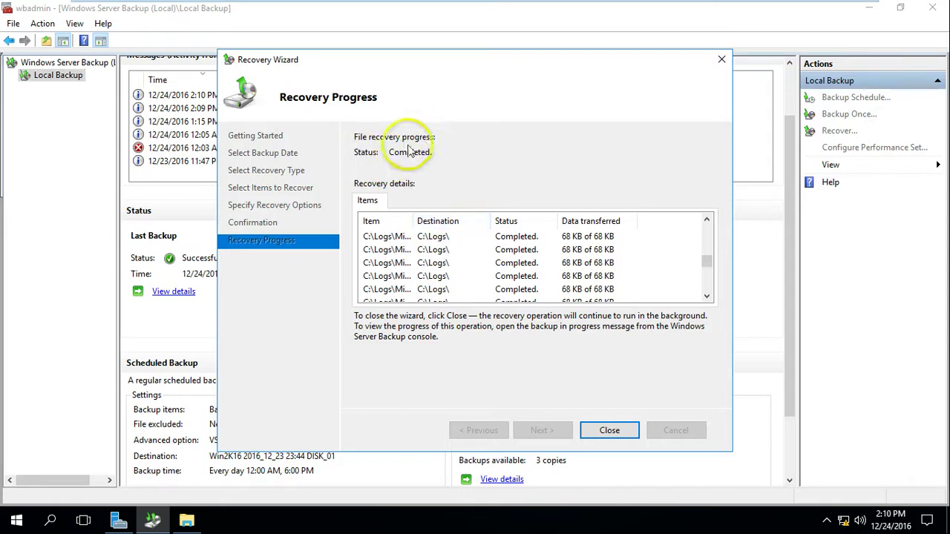
# Step: Refresh and maximize C:\Logs in File Explorer to verify the restored files, then close it
pyautogui.click(187, 521)
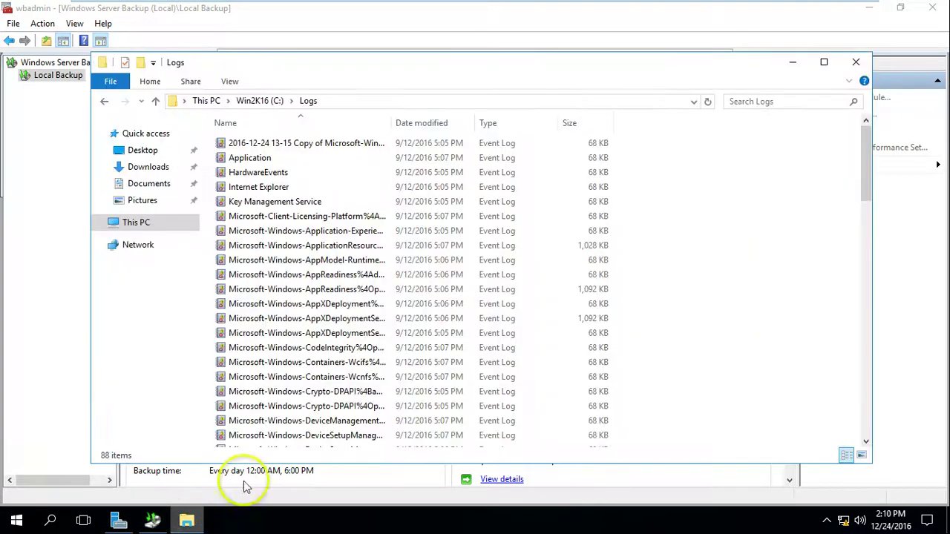
pyautogui.rightClick(738, 165)
pyautogui.click(752, 218)
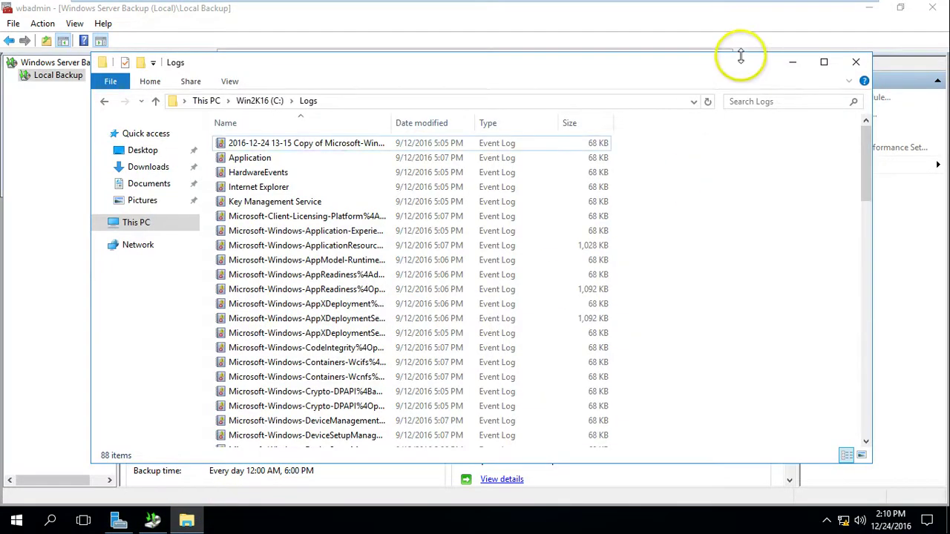
pyautogui.doubleClick(741, 54)
pyautogui.click(825, 11)
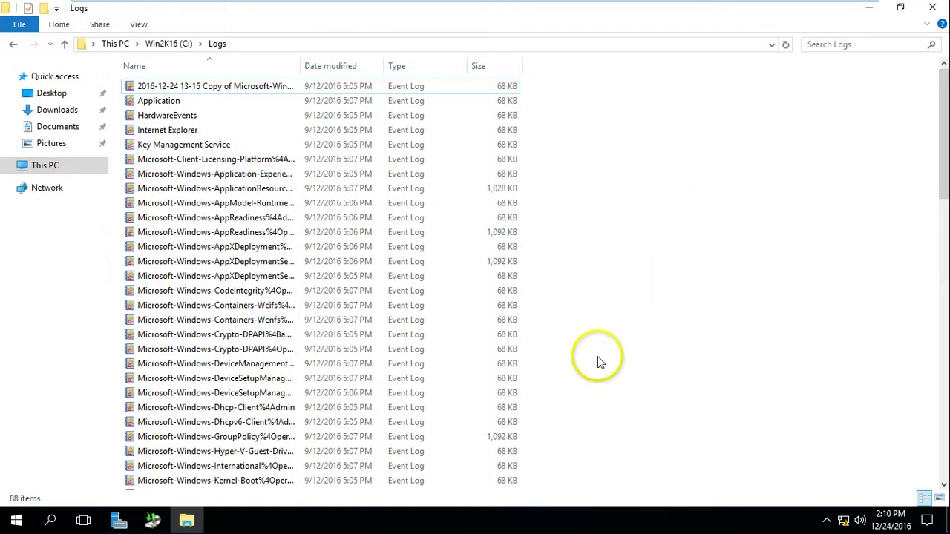
pyautogui.scroll(-20, 598, 364)
pyautogui.click(932, 7)
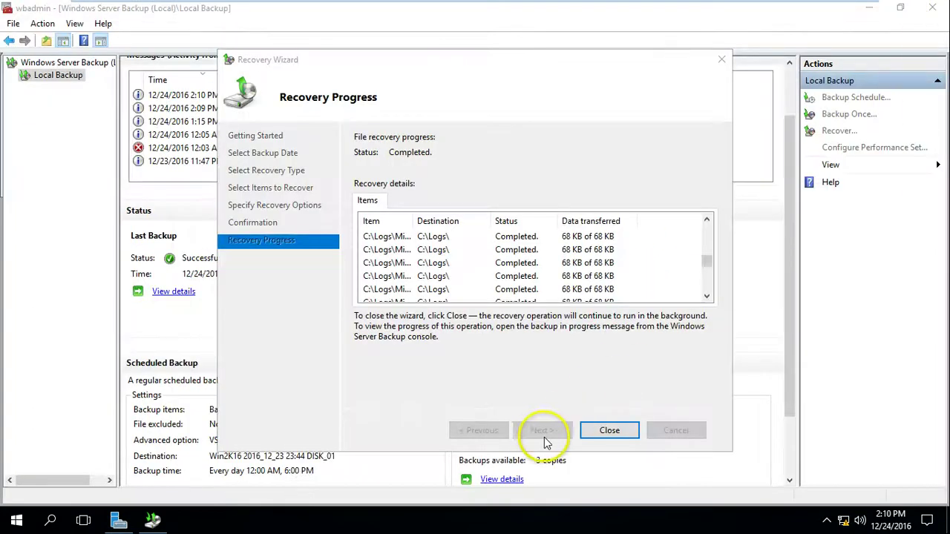
# Step: Close the finished wizard and start a new recovery from the 12/24/2016 1:15 PM backup
pyautogui.click(610, 430)
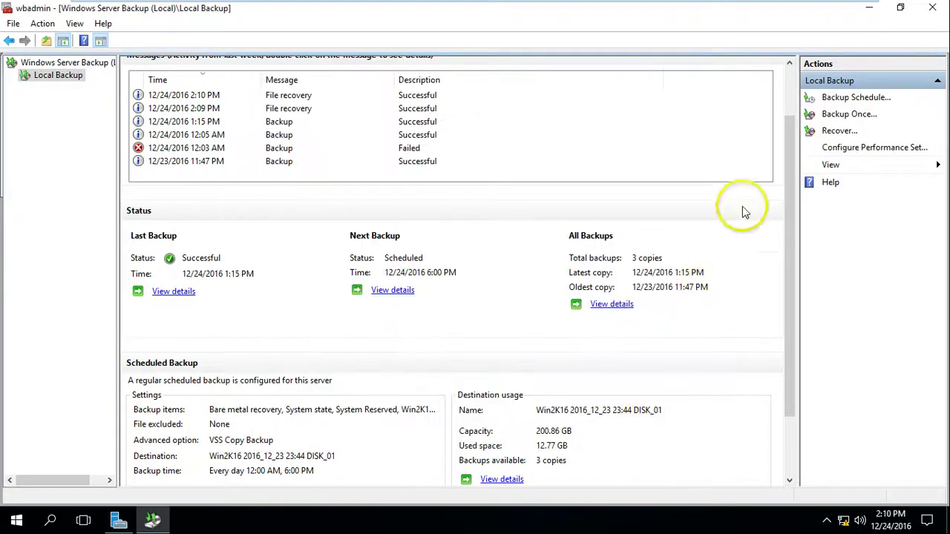
pyautogui.click(840, 132)
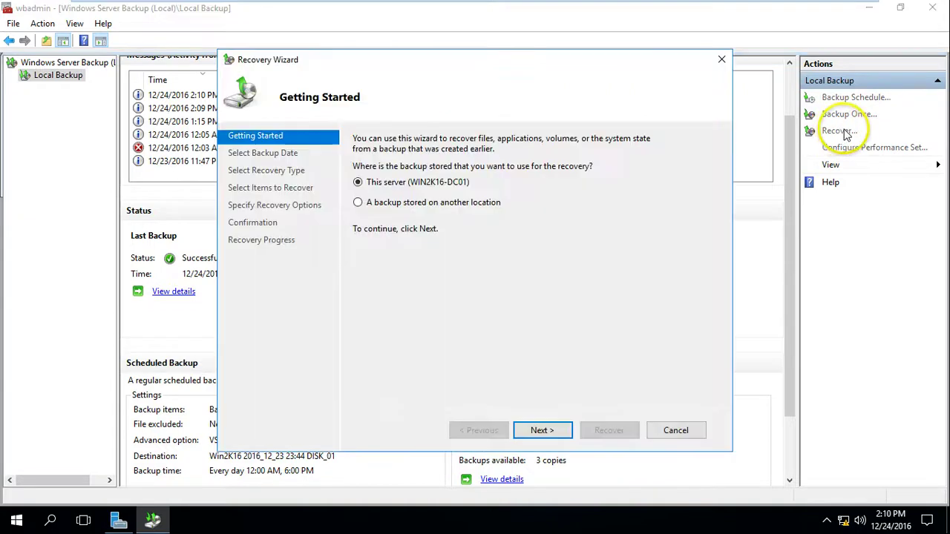
pyautogui.click(541, 430)
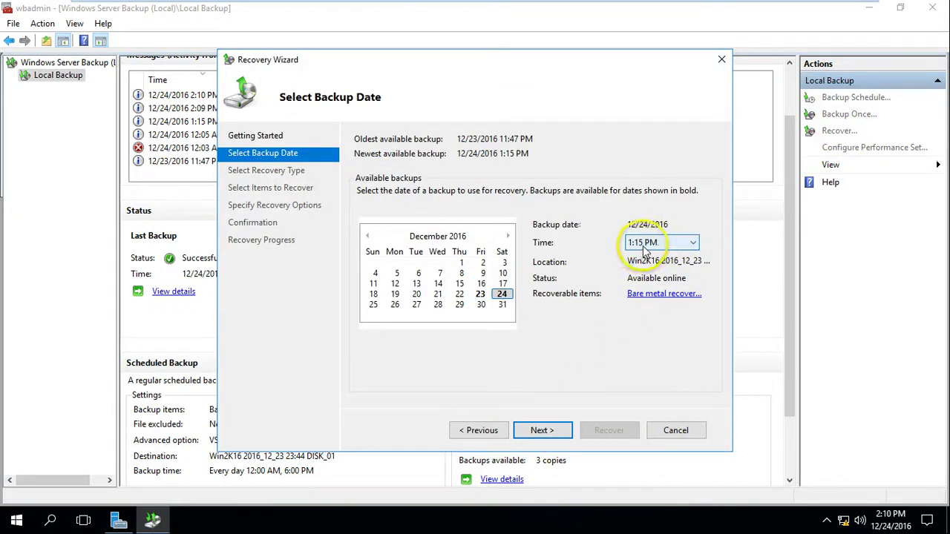
pyautogui.click(646, 243)
pyautogui.click(640, 255)
pyautogui.click(547, 432)
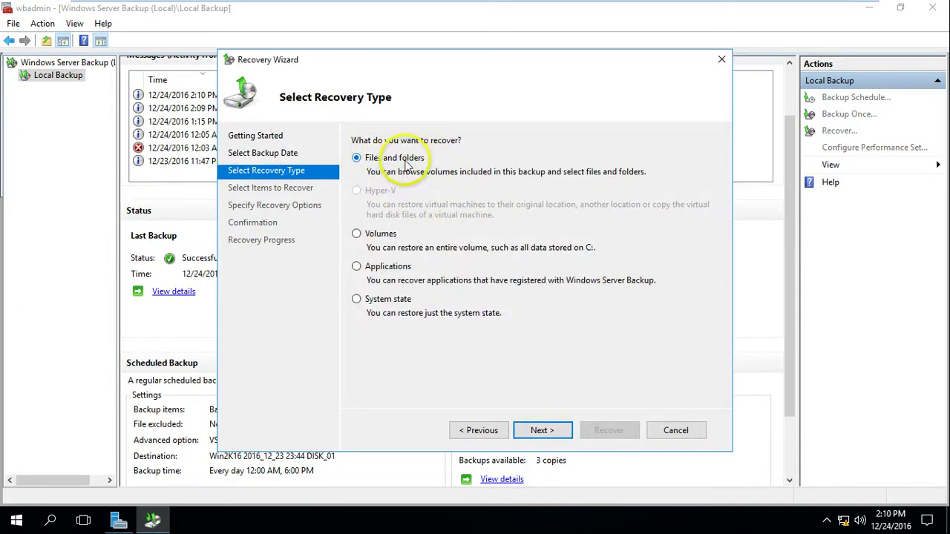
# Step: Try Volumes as the recovery type, dismiss the refusal, and choose Applications instead
pyautogui.click(357, 234)
pyautogui.click(542, 429)
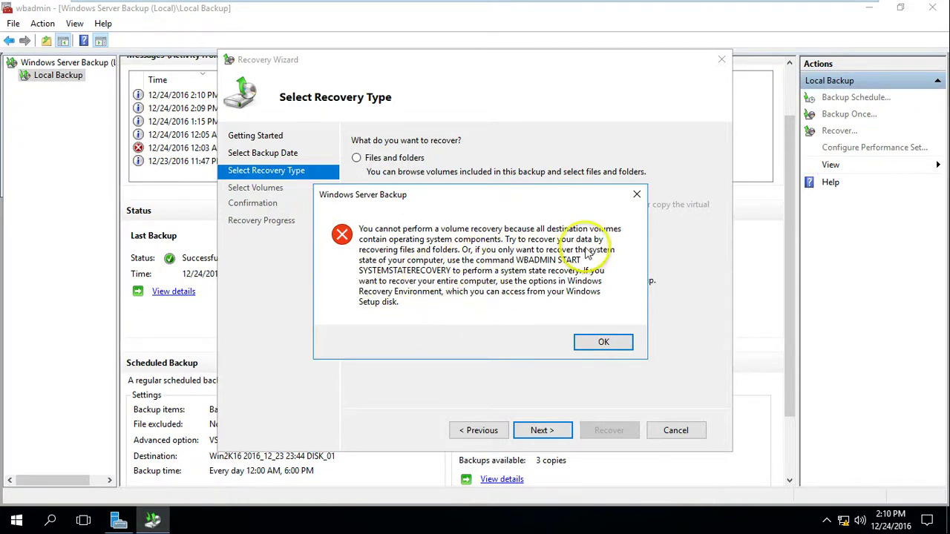
pyautogui.click(610, 345)
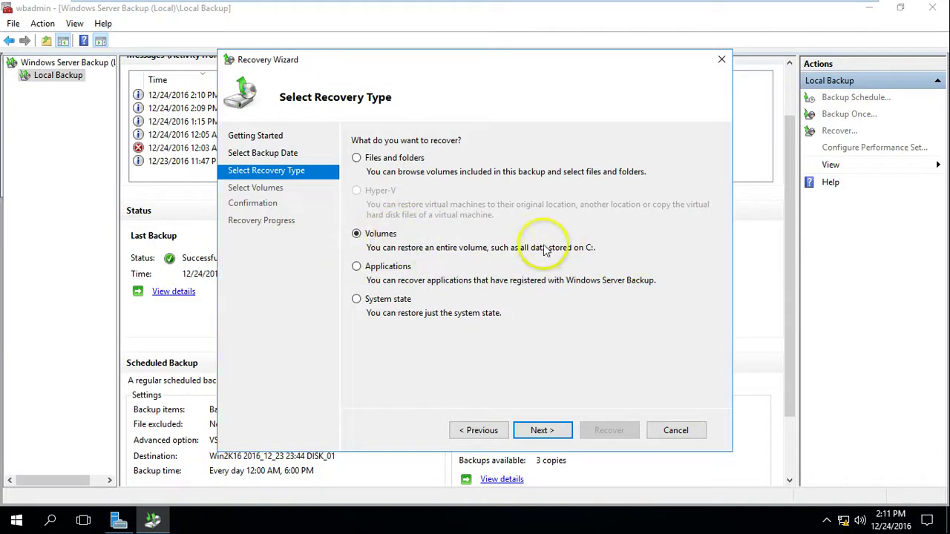
pyautogui.click(358, 269)
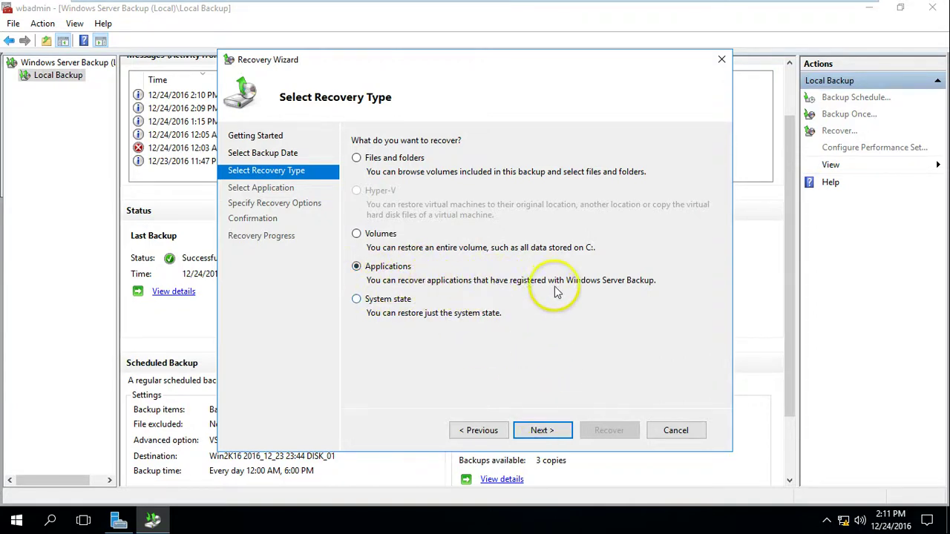
# Step: Continue to the application list and browse among the AD, FRS and Registry entries
pyautogui.click(549, 438)
pyautogui.click(375, 183)
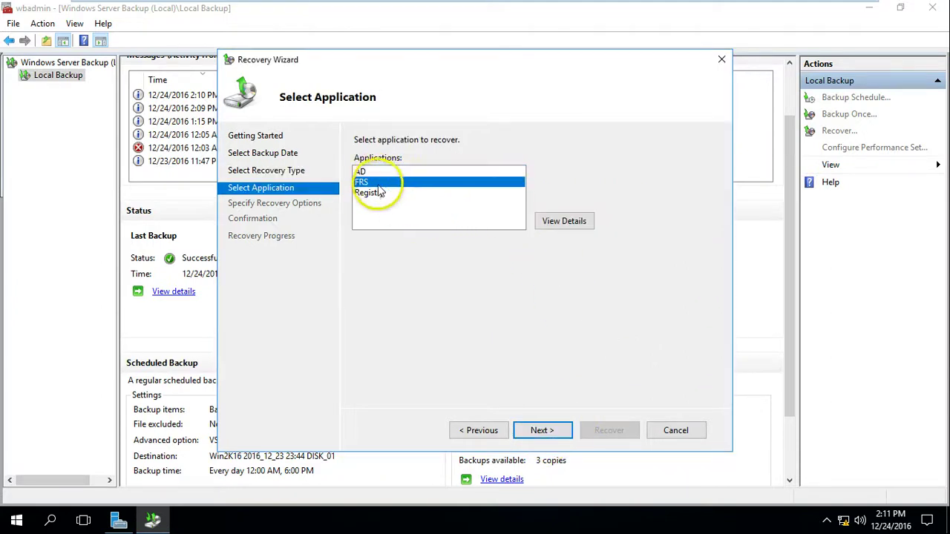
pyautogui.click(380, 192)
pyautogui.click(386, 184)
pyautogui.click(385, 173)
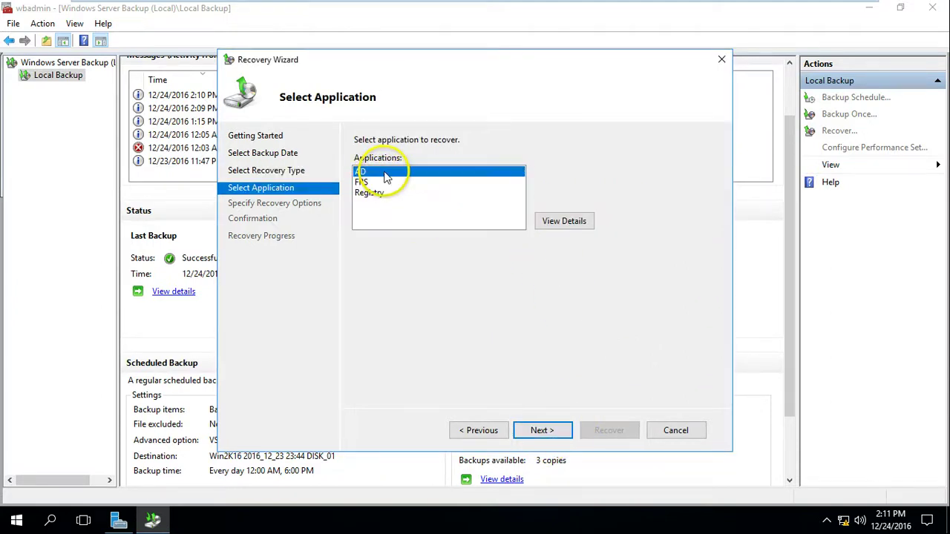
pyautogui.click(385, 183)
pyautogui.click(385, 193)
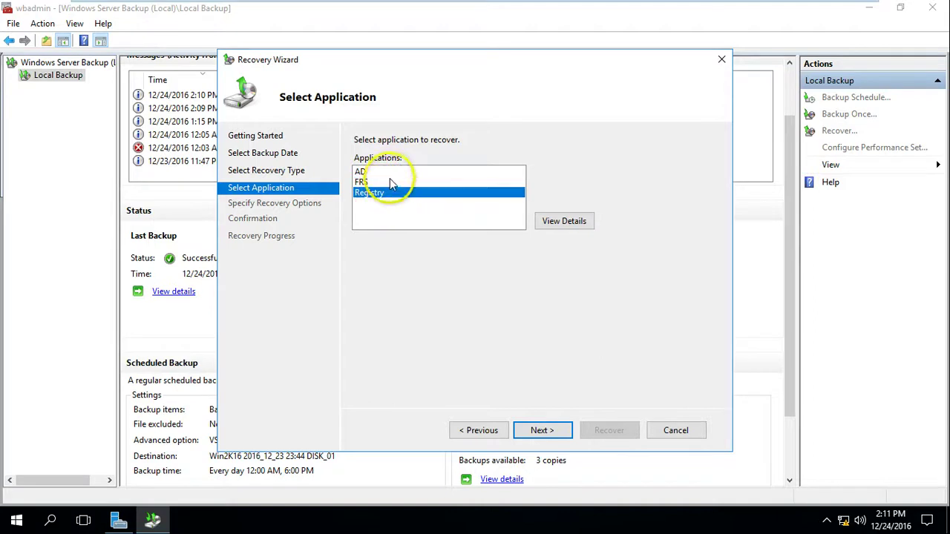
pyautogui.click(388, 172)
# Step: Inspect the AD application's component details, including the NTDS path
pyautogui.click(567, 224)
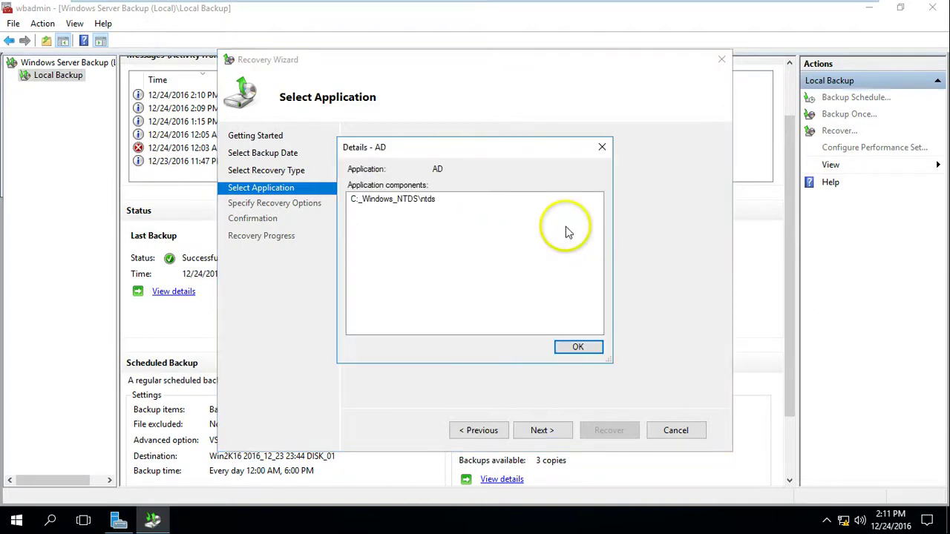
pyautogui.click(429, 207)
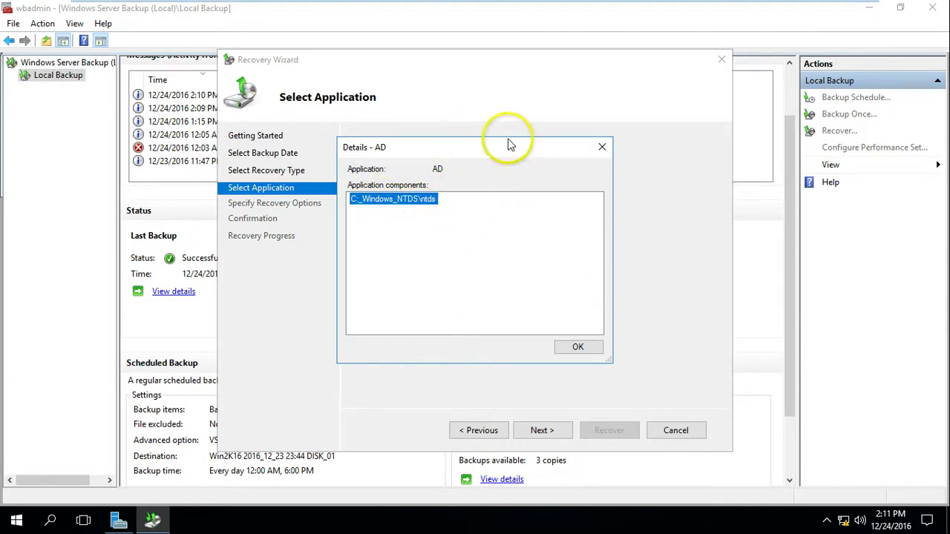
pyautogui.click(602, 147)
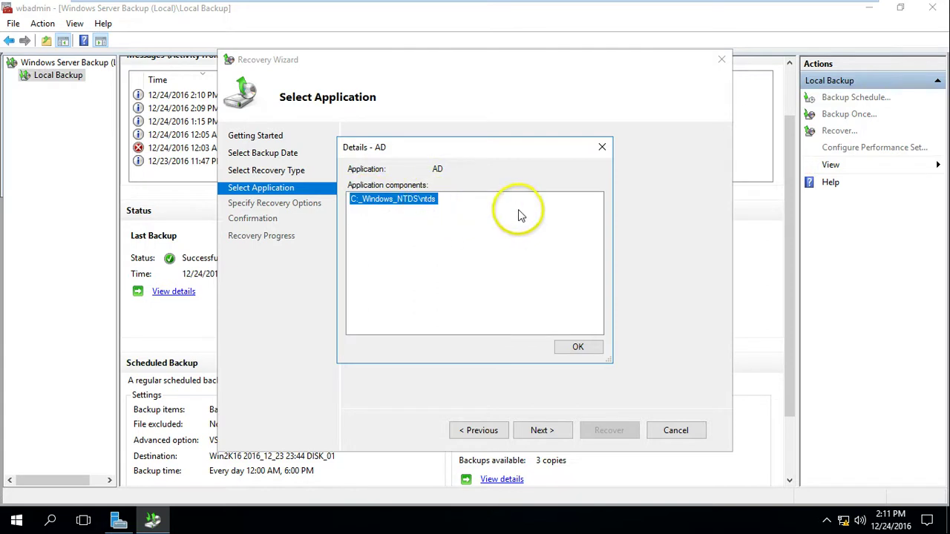
pyautogui.click(578, 346)
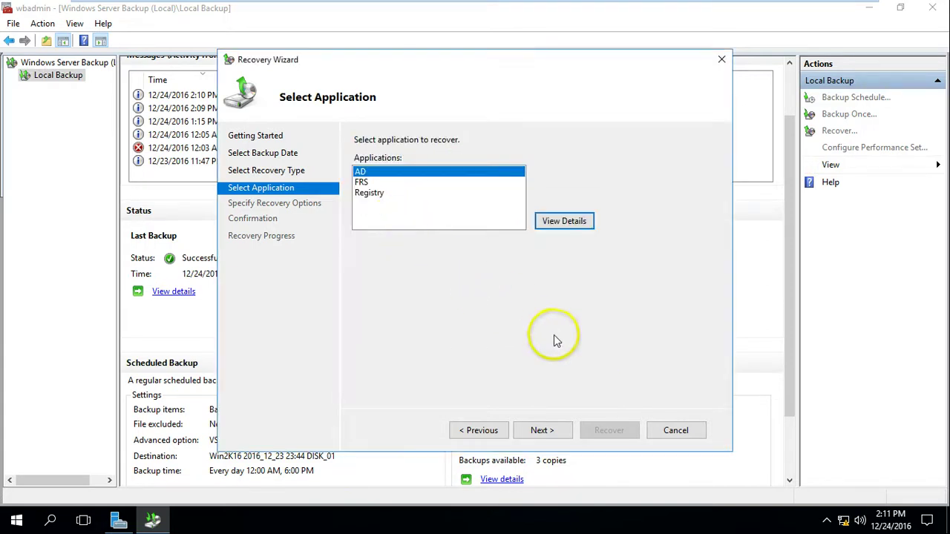
# Step: Inspect the Registry application's components, then select AD as the application to recover
pyautogui.click(368, 193)
pyautogui.click(564, 221)
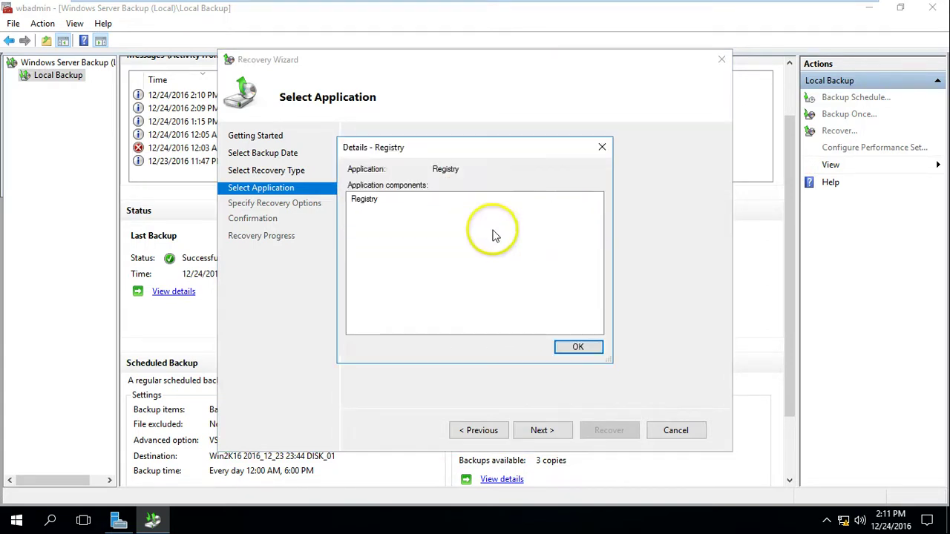
pyautogui.click(365, 199)
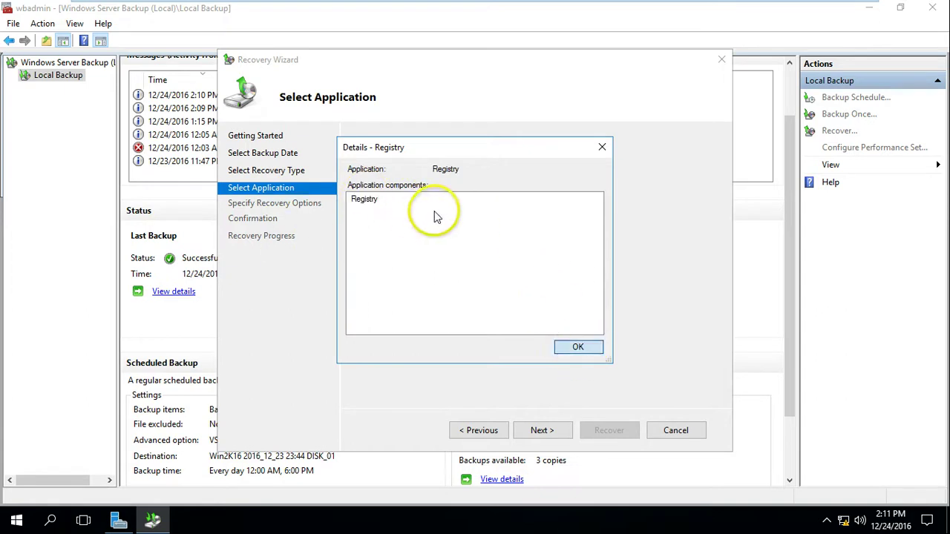
pyautogui.click(602, 147)
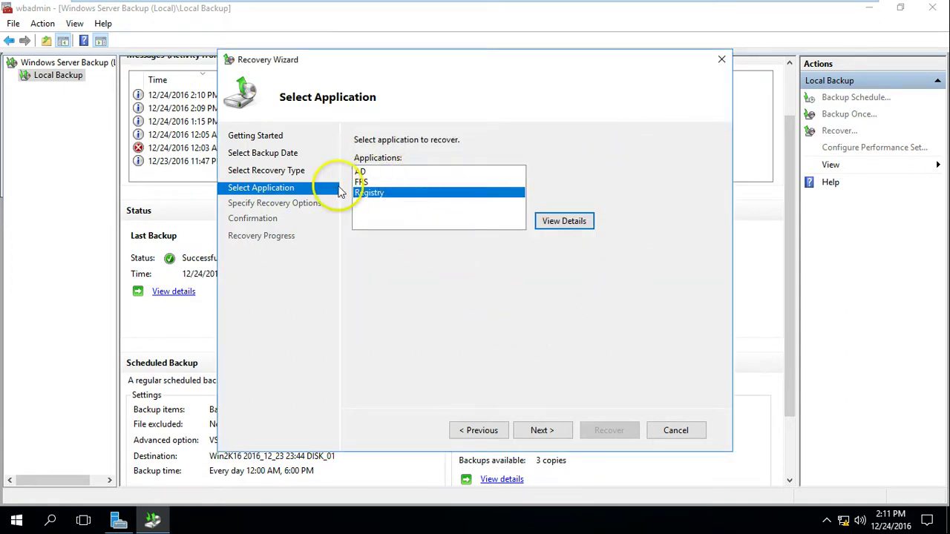
pyautogui.click(361, 172)
# Step: Recover AD data to another location: a new Desktop folder 'AD-Restore', then reach Confirmation
pyautogui.click(542, 431)
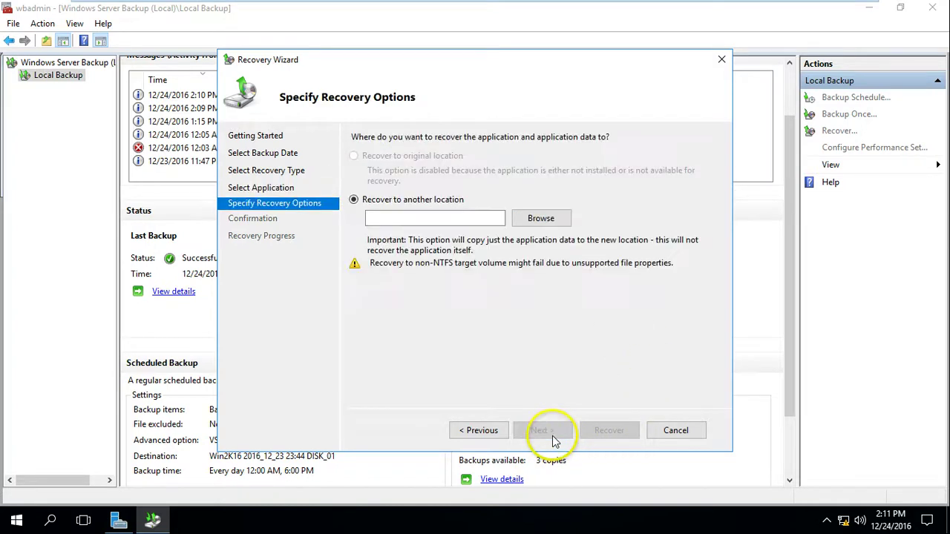
pyautogui.click(553, 224)
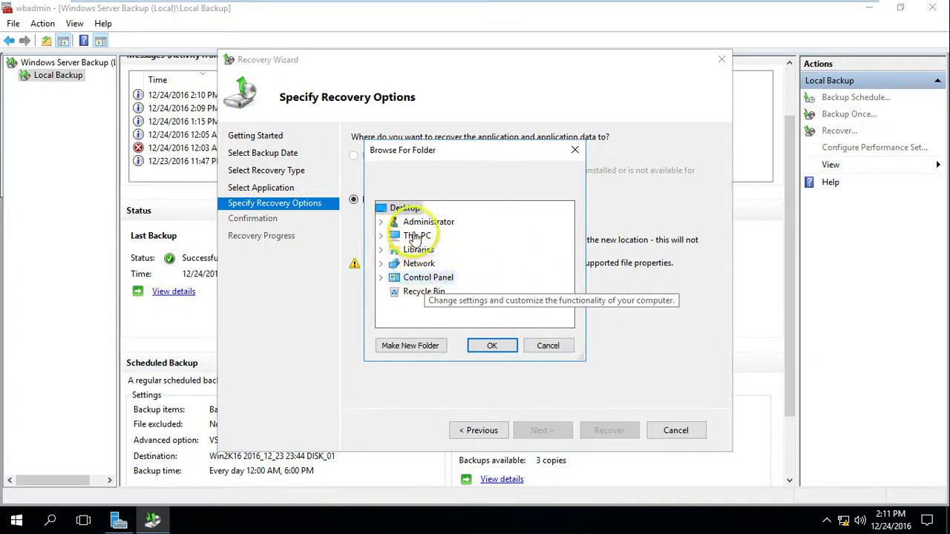
pyautogui.click(422, 353)
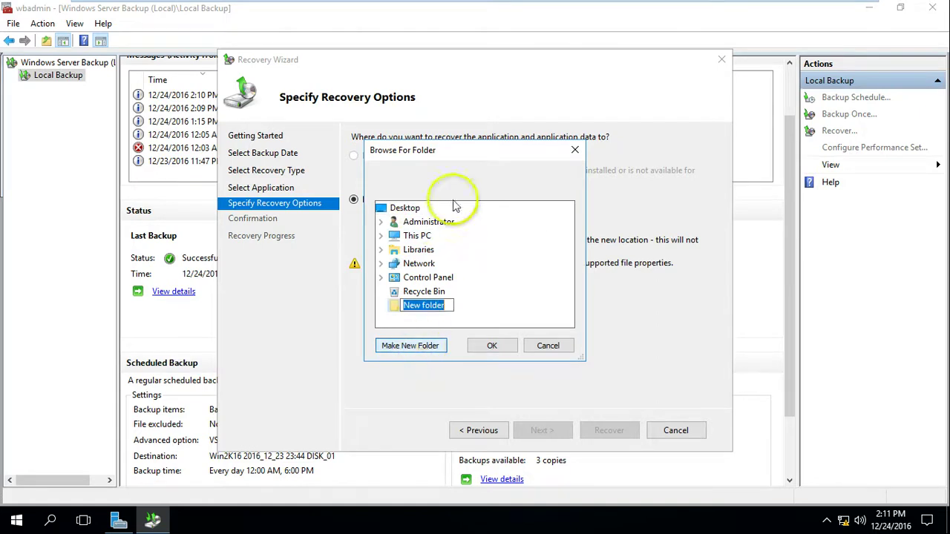
pyautogui.click(627, 197)
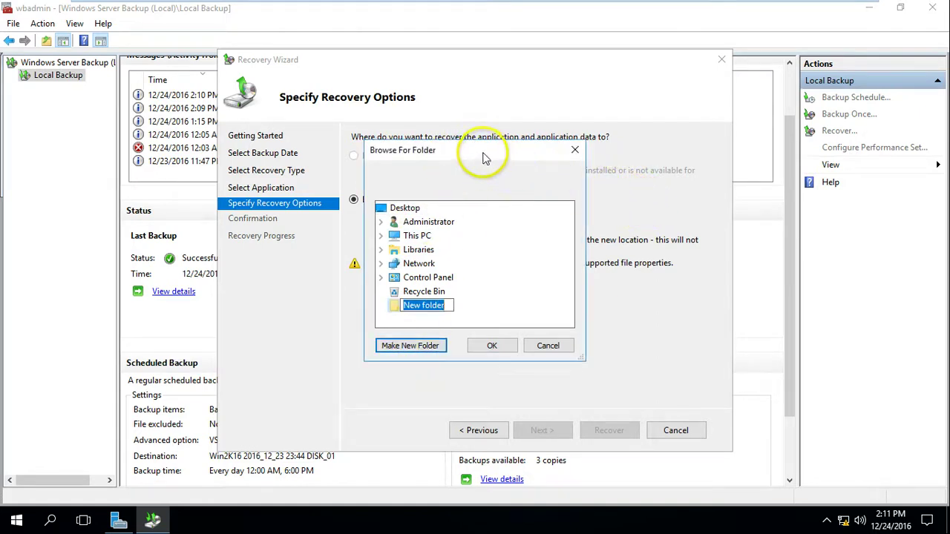
pyautogui.write('A')
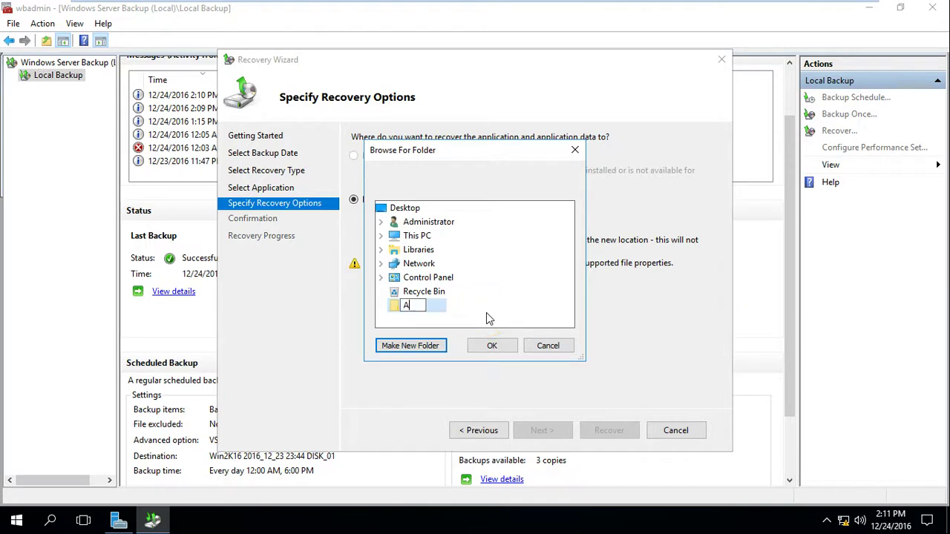
pyautogui.write('D-Restore')
pyautogui.click(492, 346)
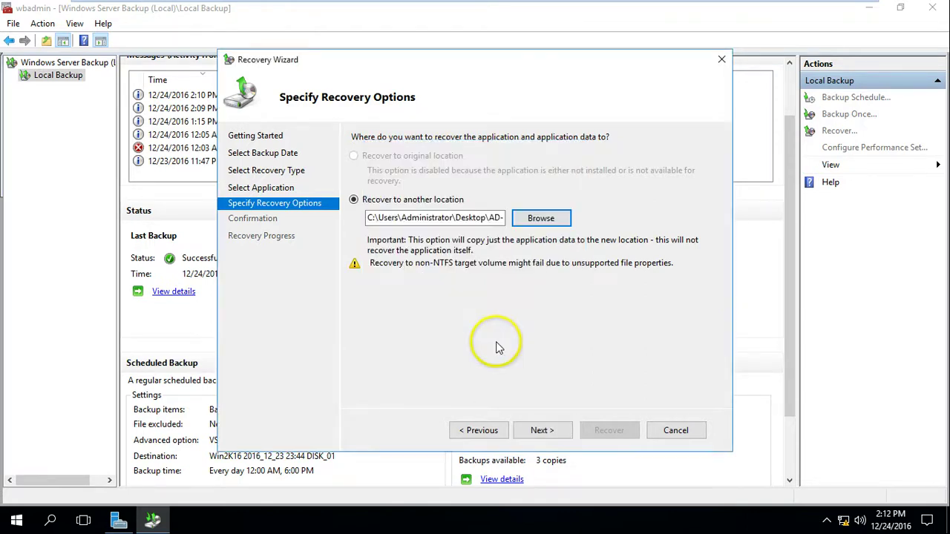
pyautogui.click(558, 435)
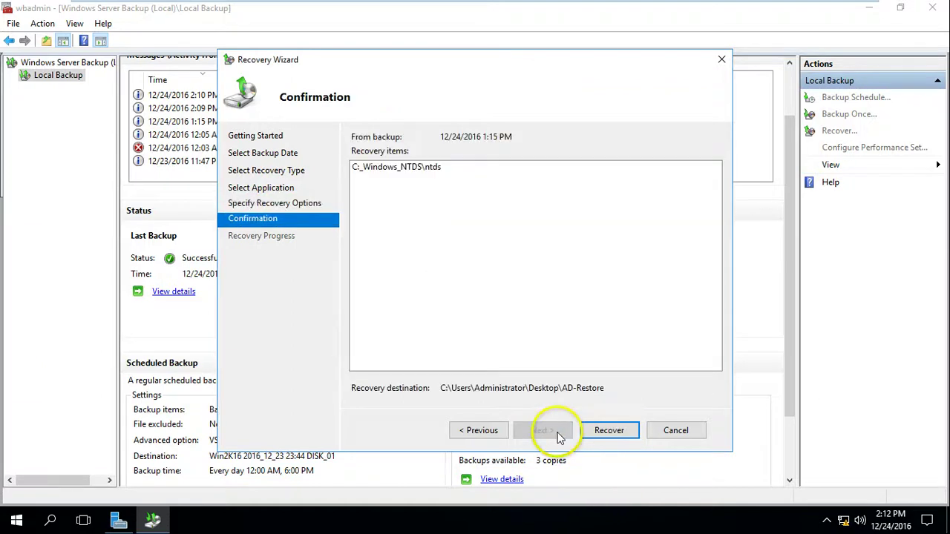
# Step: Run the AD ntds recovery into AD-Restore (30.01 MB) and close the wizard once completed
pyautogui.click(616, 431)
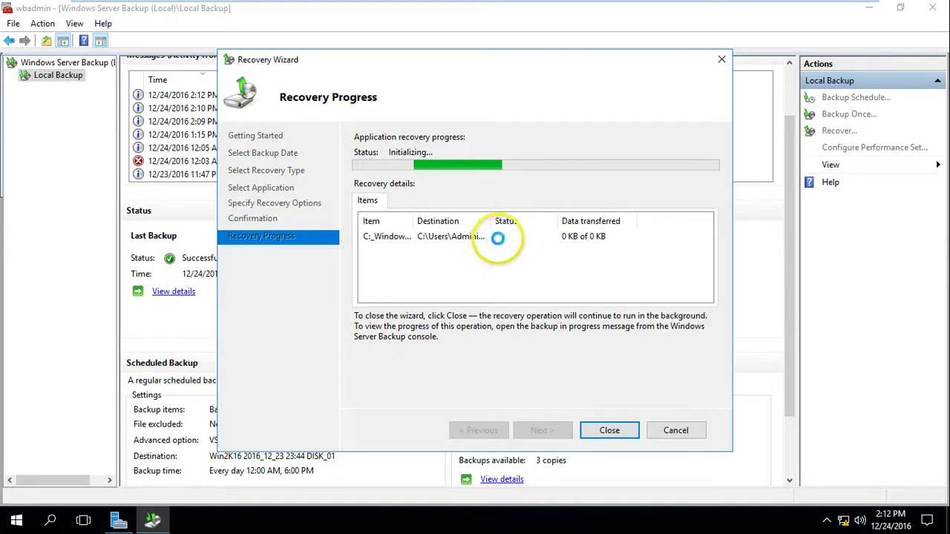
pyautogui.click(501, 237)
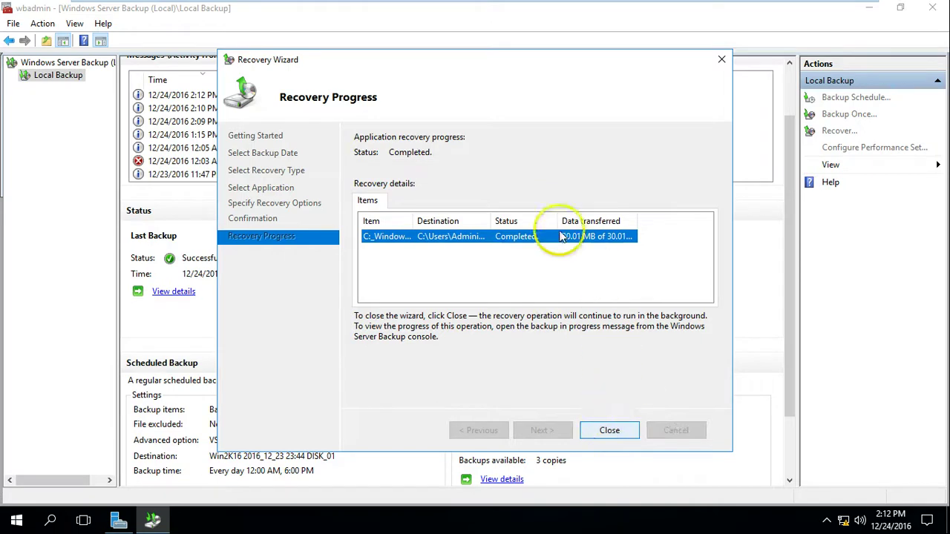
pyautogui.click(609, 433)
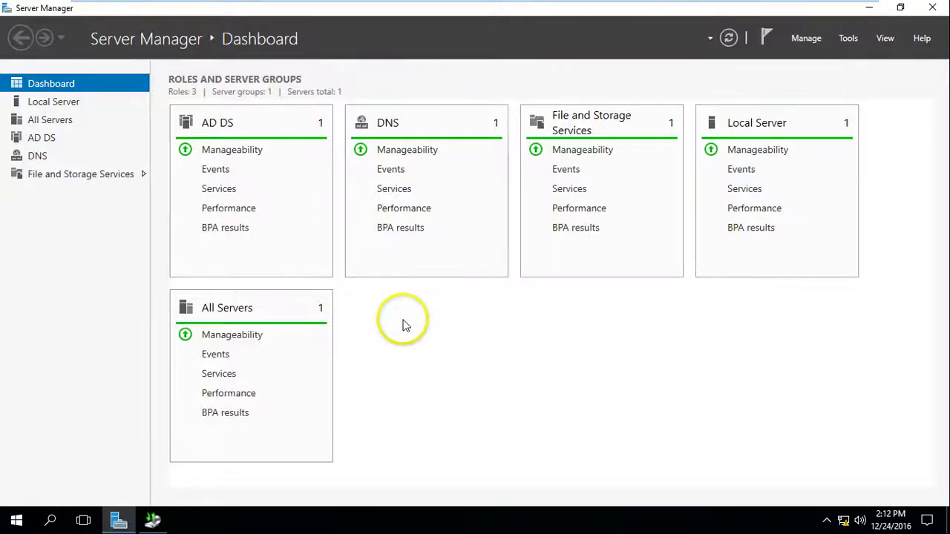
# Step: Open AD-Restore > Active Directory > ntds and inspect the ntds.dit and edb files
pyautogui.click(879, 9)
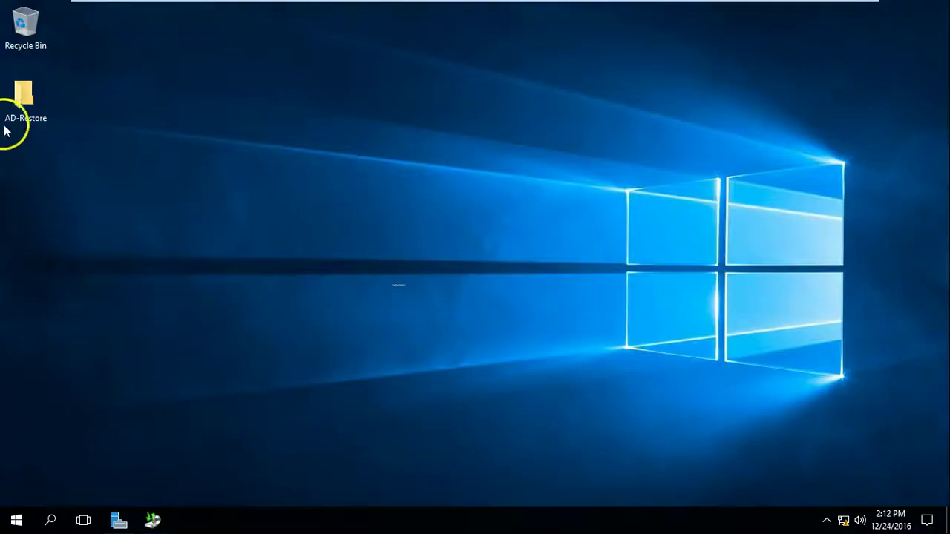
pyautogui.doubleClick(22, 95)
pyautogui.click(195, 91)
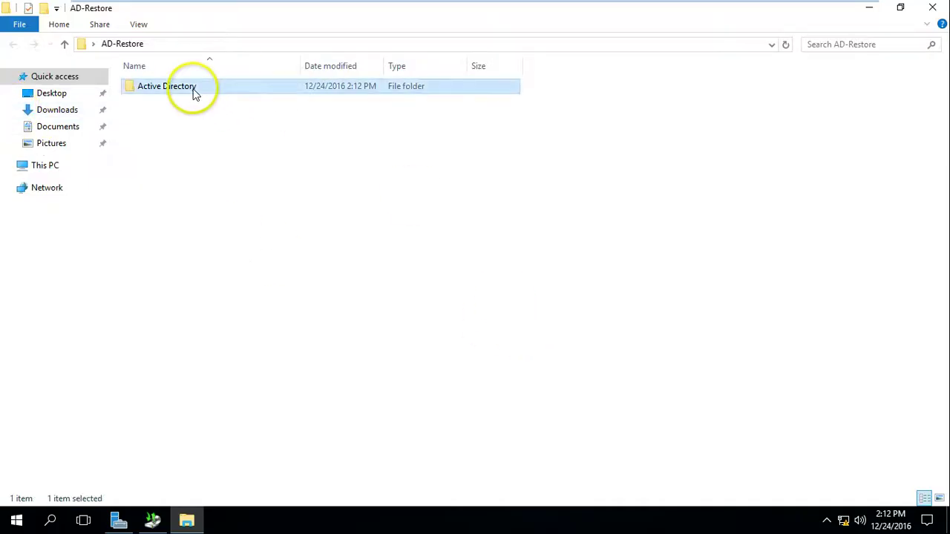
pyautogui.doubleClick(195, 91)
pyautogui.doubleClick(195, 94)
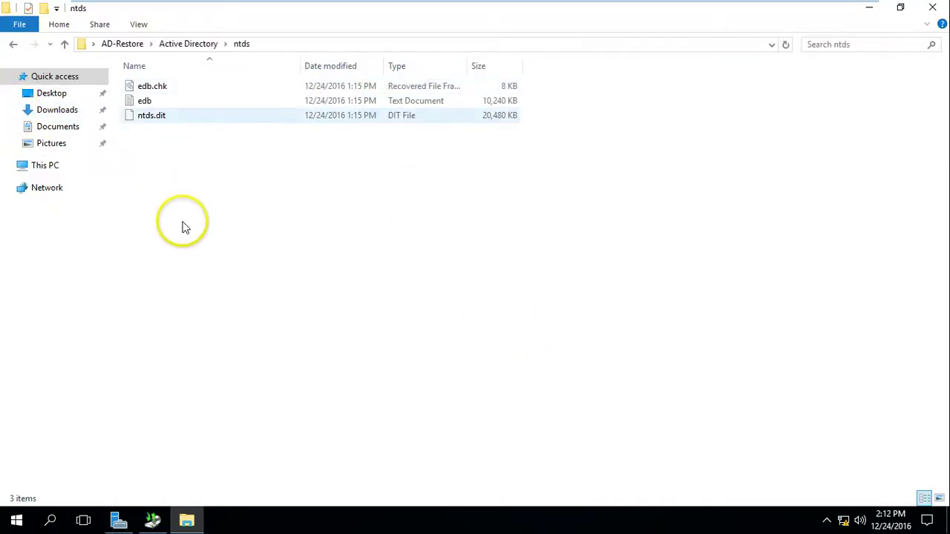
pyautogui.click(146, 117)
pyautogui.click(145, 102)
pyautogui.click(147, 118)
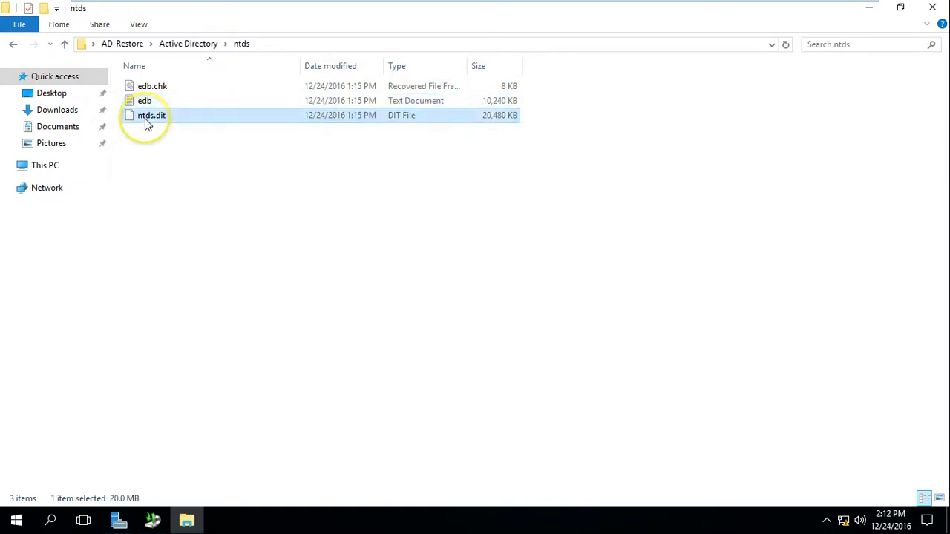
pyautogui.click(149, 103)
pyautogui.click(471, 254)
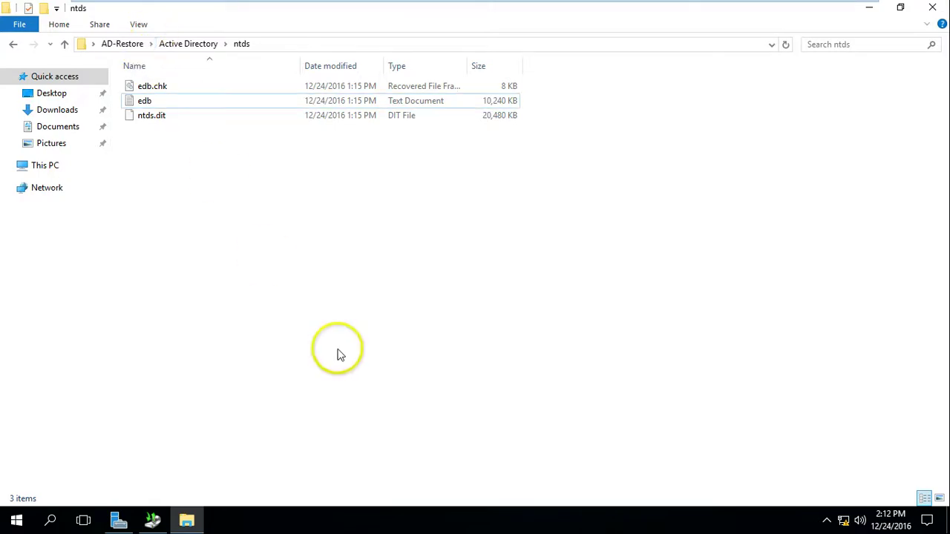
# Step: Select all three restored files, close Explorer, and return to Windows Server Backup
pyautogui.hotkey('ctrl', 'a')
pyautogui.hotkey('alt', 'F4')
pyautogui.click(154, 518)
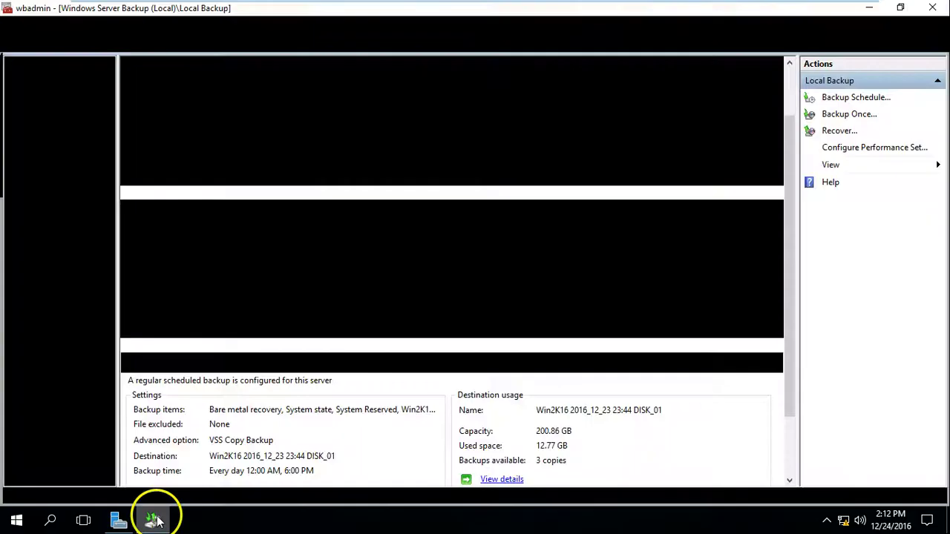
# Step: Start a new recovery from this server's 12/24/2016 1:15 PM backup and choose Applications
pyautogui.click(846, 131)
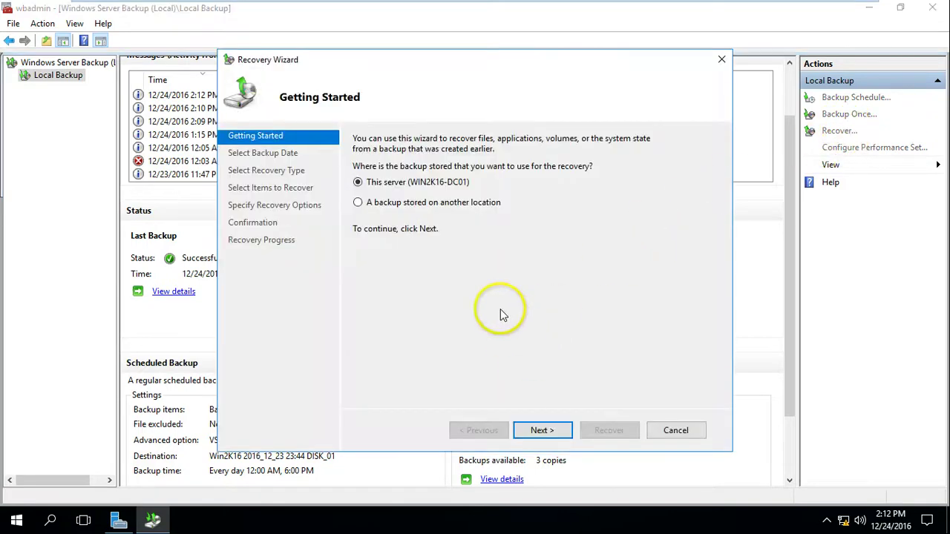
pyautogui.click(541, 431)
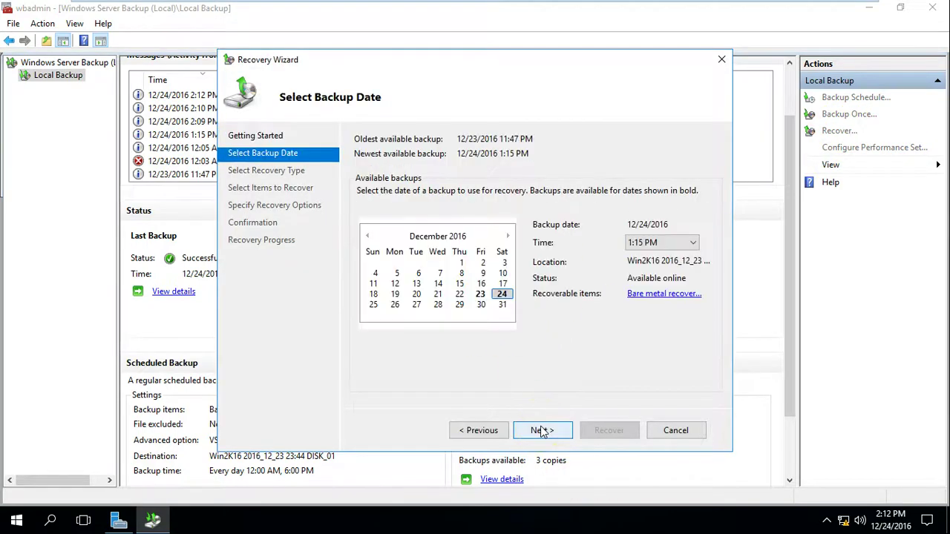
pyautogui.click(542, 431)
pyautogui.moveTo(500, 11)
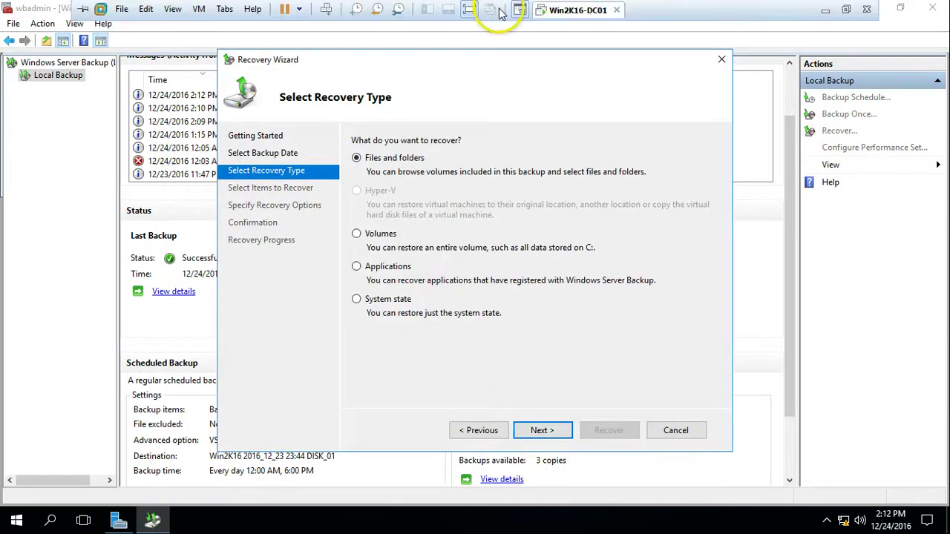
pyautogui.click(469, 9)
pyautogui.click(188, 517)
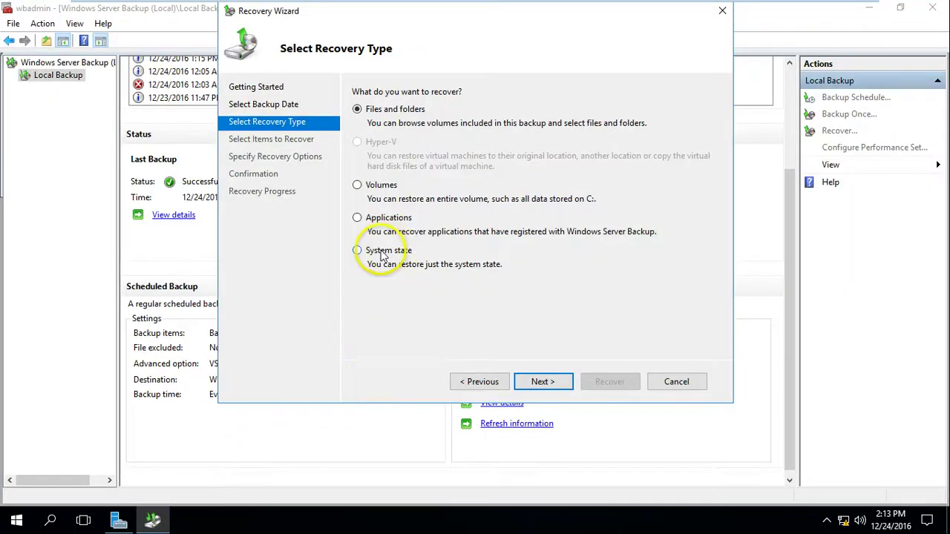
pyautogui.click(357, 218)
pyautogui.click(542, 381)
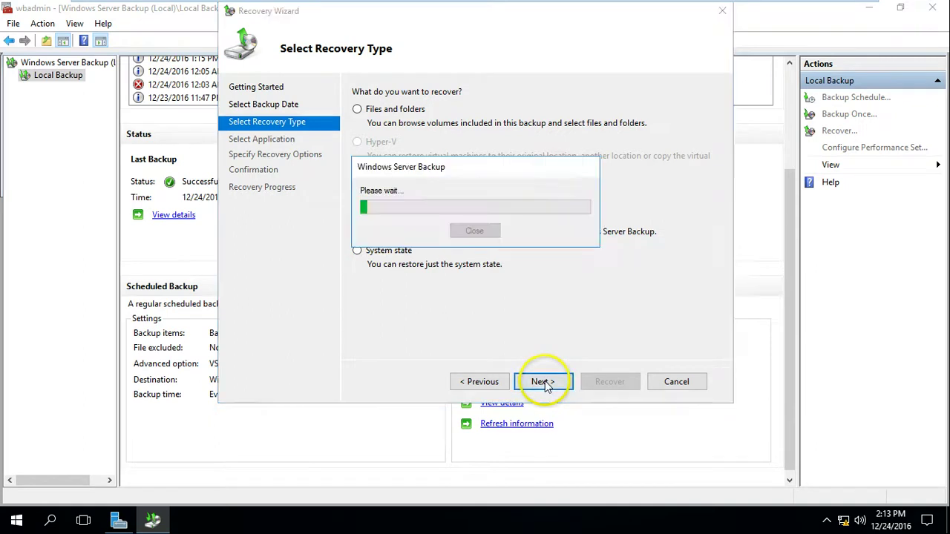
# Step: Pick Registry and send it to a new Desktop folder 'Reg', reaching Confirmation
pyautogui.click(396, 144)
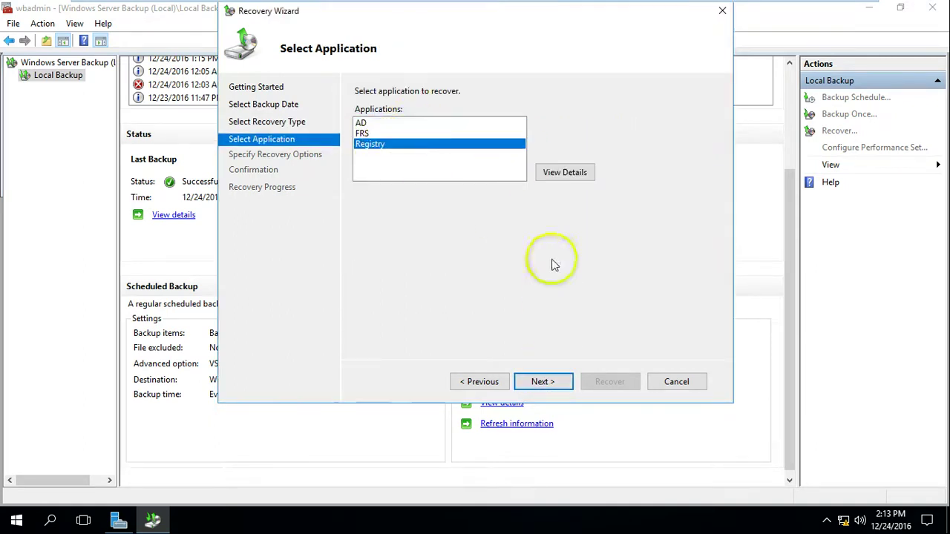
pyautogui.click(542, 381)
pyautogui.click(532, 170)
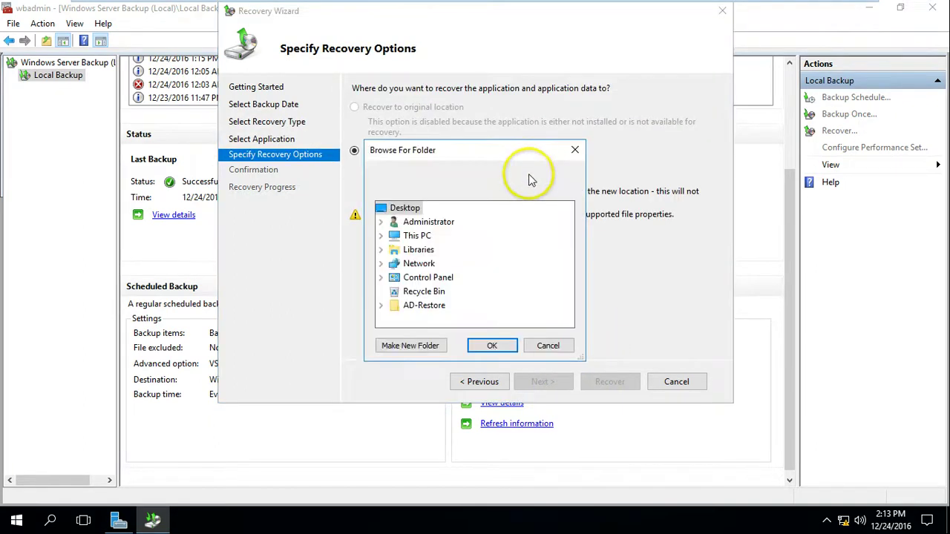
pyautogui.click(423, 347)
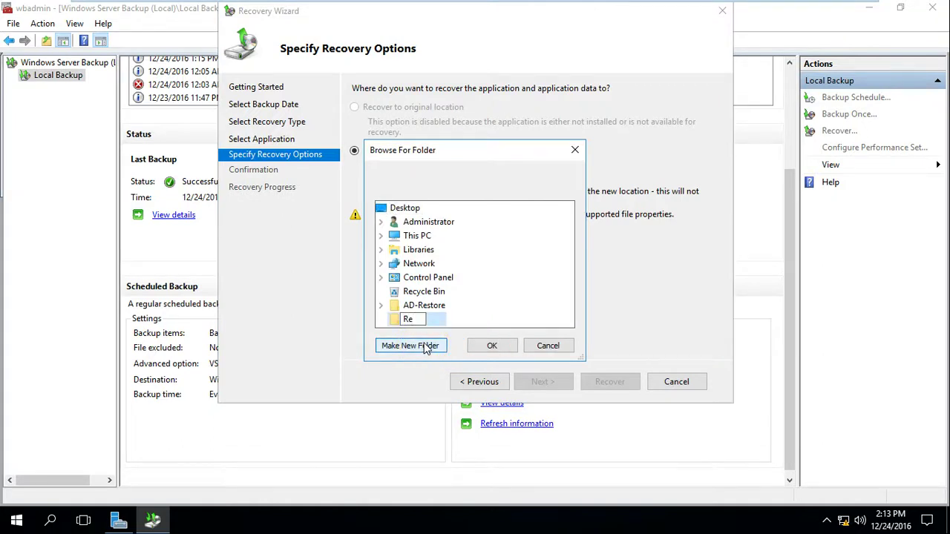
pyautogui.click(491, 346)
pyautogui.click(542, 382)
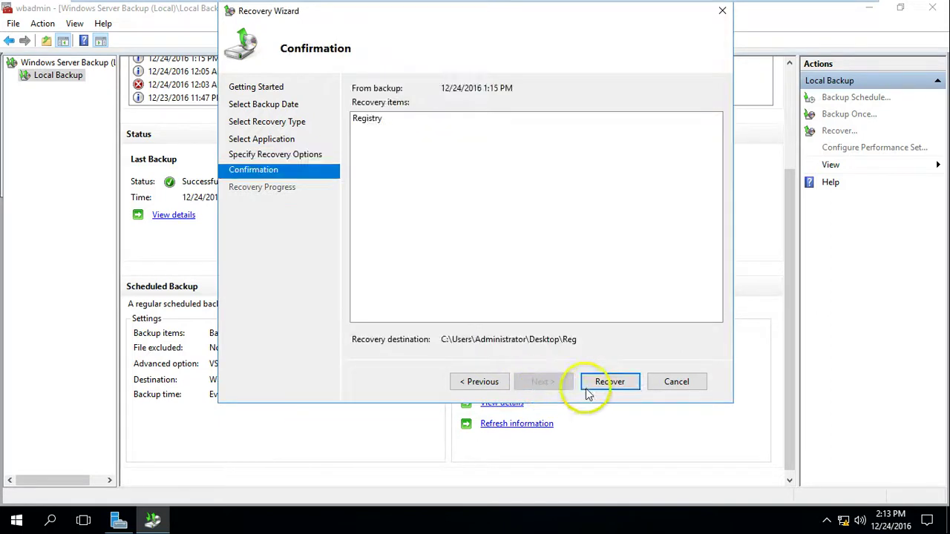
# Step: Run the Registry recovery into Reg, widening the Status column until 158.91 MB completes
pyautogui.click(608, 382)
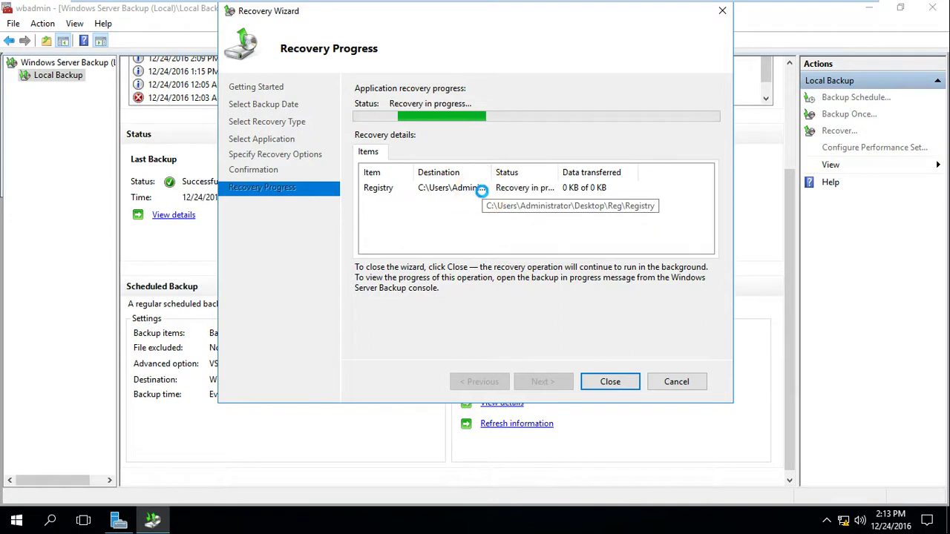
pyautogui.moveTo(560, 170); pyautogui.dragTo(609, 171)
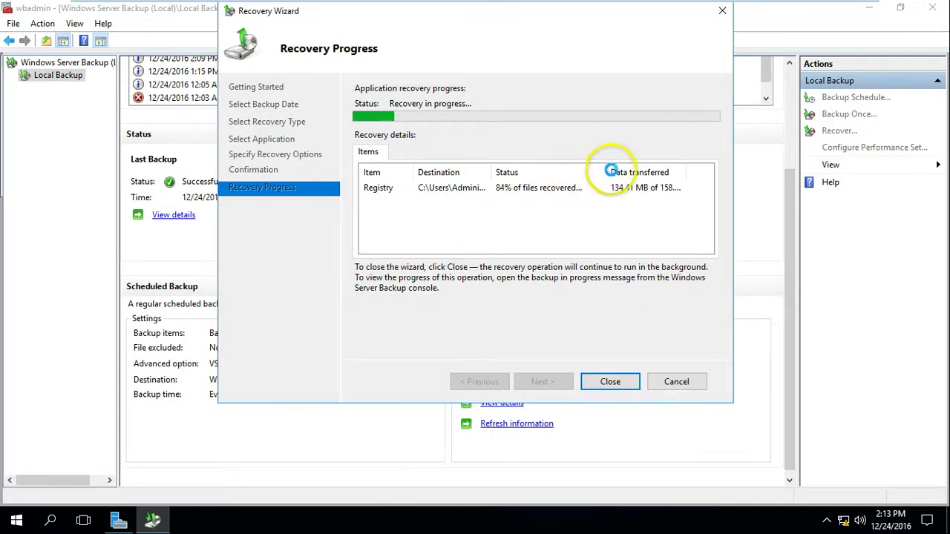
pyautogui.moveTo(602, 172); pyautogui.dragTo(539, 175)
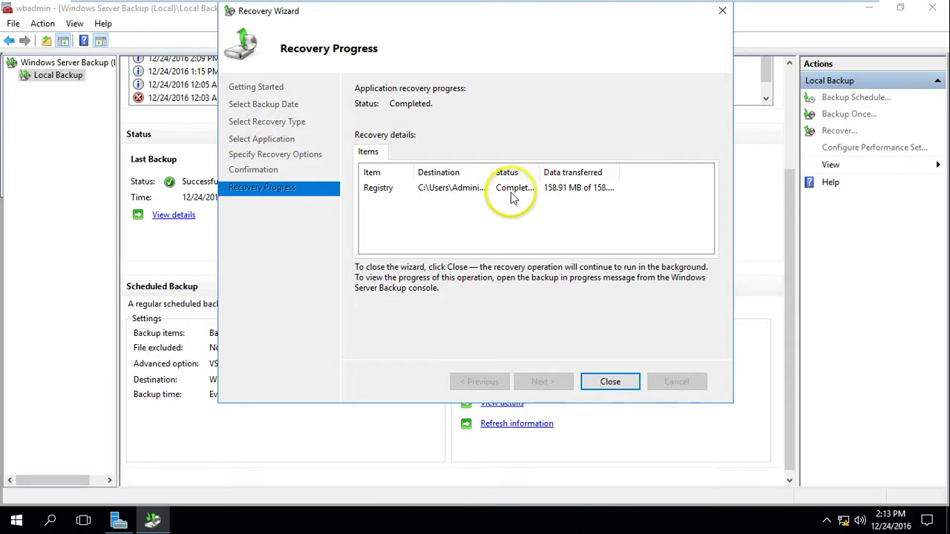
pyautogui.click(519, 188)
pyautogui.click(610, 382)
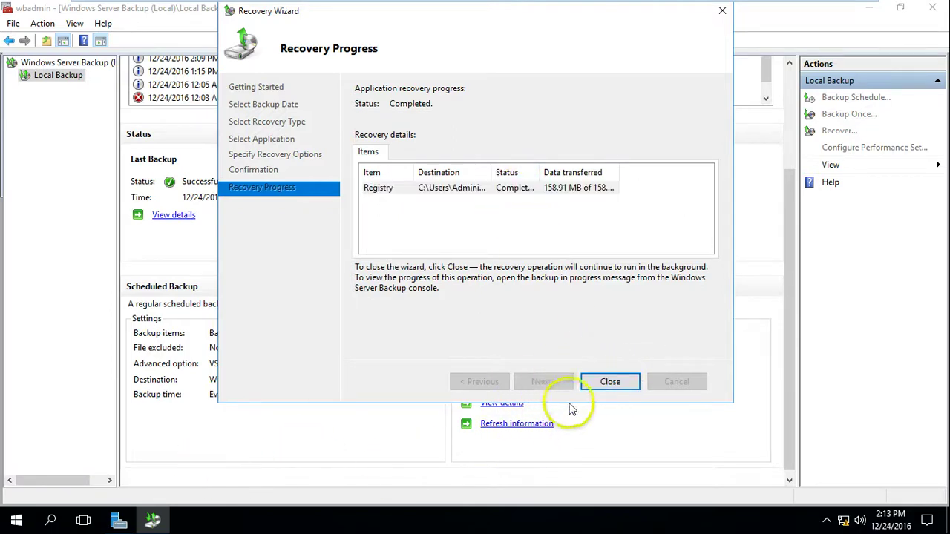
# Step: Close the wizard and open the Reg\Registry\Registry folder from the desktop
pyautogui.click(617, 386)
pyautogui.click(154, 521)
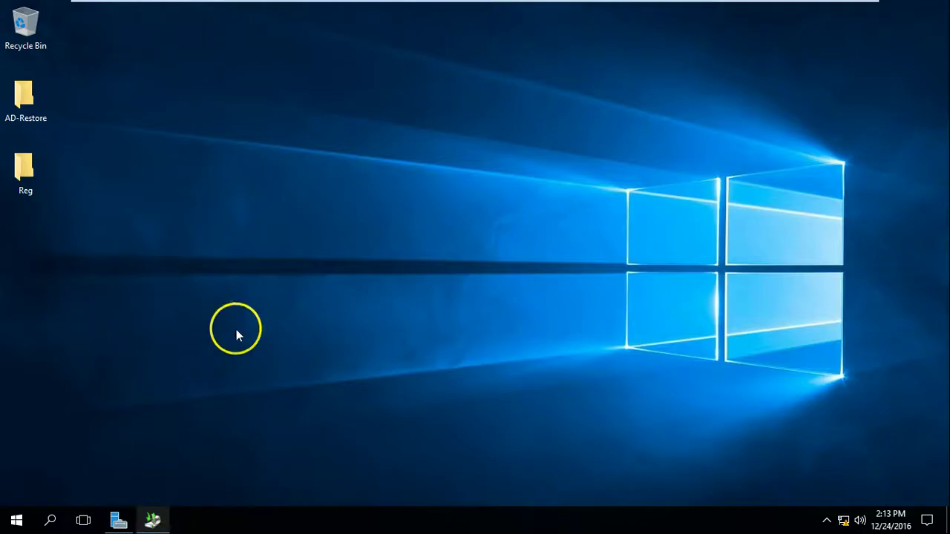
pyautogui.doubleClick(35, 163)
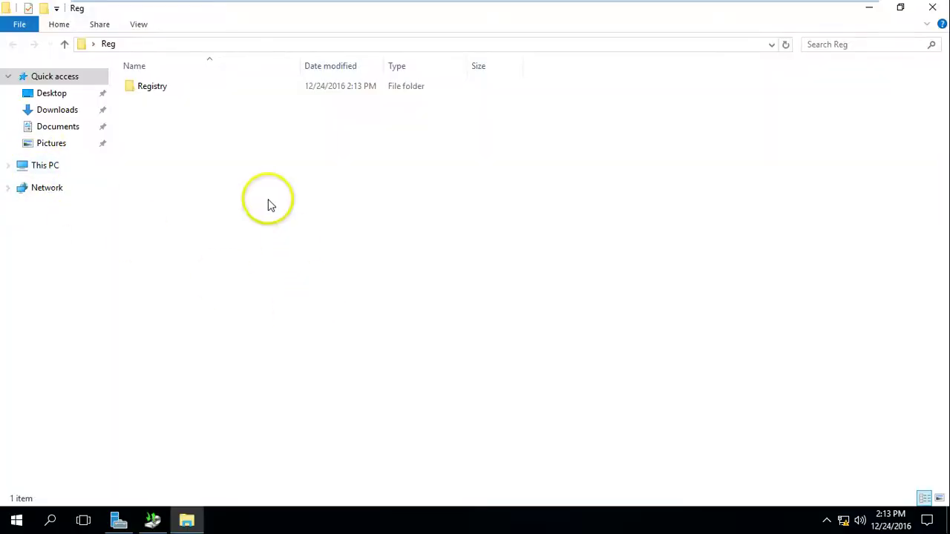
pyautogui.doubleClick(141, 89)
pyautogui.doubleClick(151, 88)
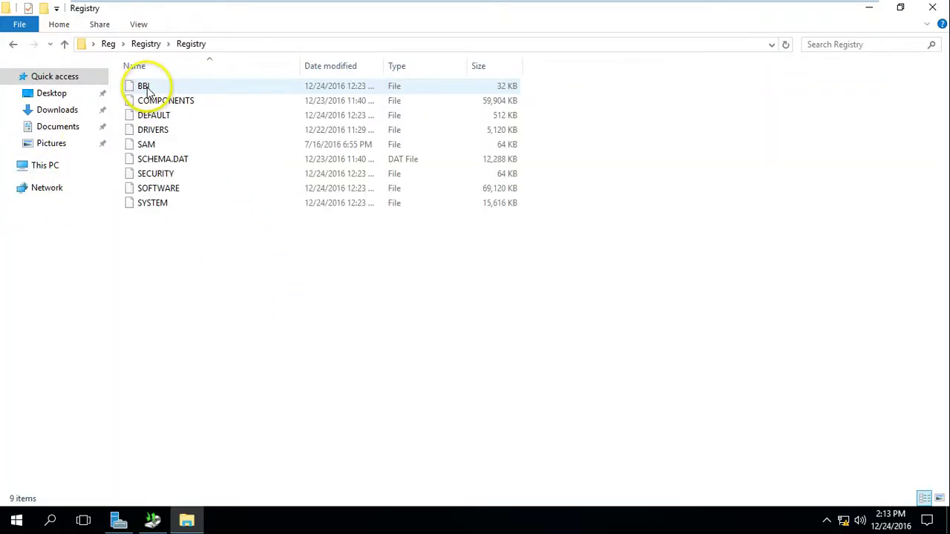
# Step: Review the restored hives: COMPONENTS, SECURITY, SYSTEM, SOFTWARE, SCHEMA.DAT and SAM
pyautogui.hotkey('ctrl', 'a')
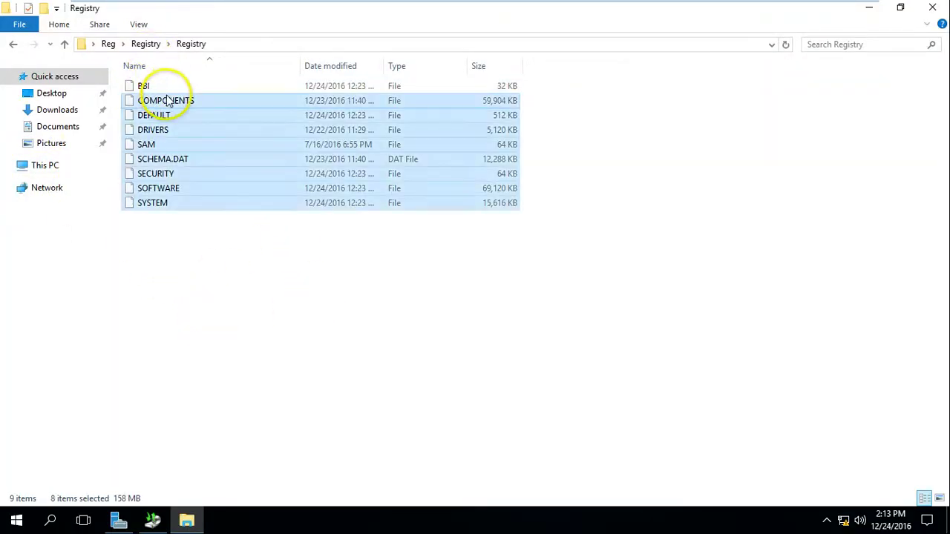
pyautogui.click(170, 100)
pyautogui.click(158, 175)
pyautogui.click(162, 204)
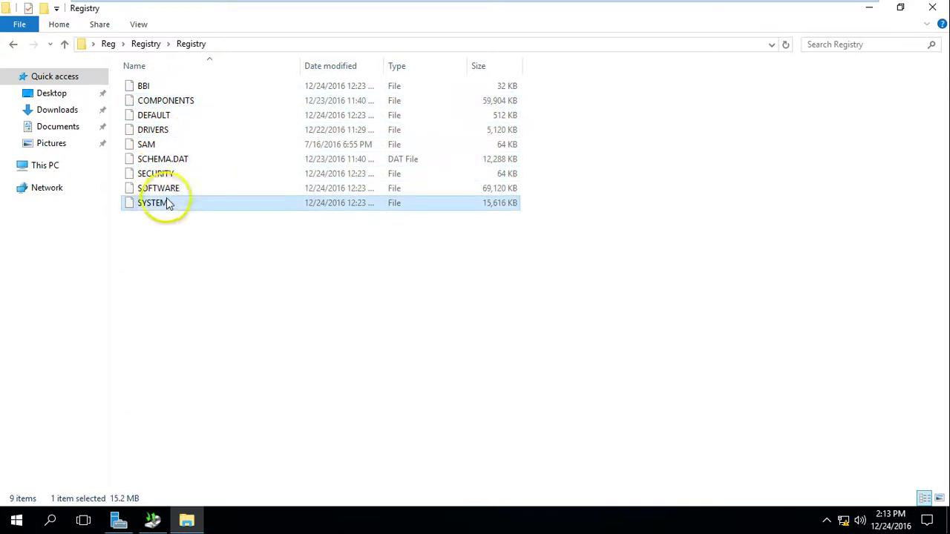
pyautogui.click(167, 187)
pyautogui.click(164, 159)
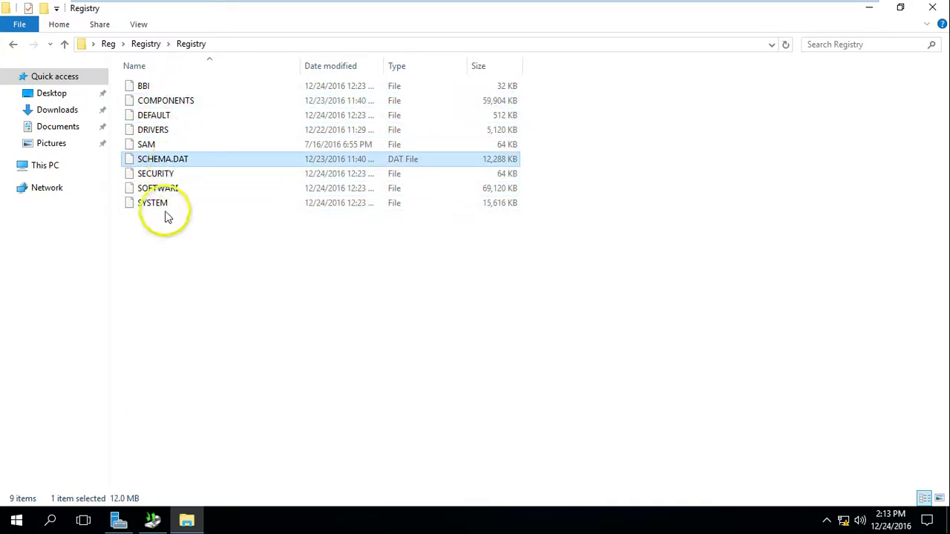
pyautogui.click(170, 144)
# Step: Close the folder window, refresh the desktop, and bring Windows Server Backup back
pyautogui.click(932, 7)
pyautogui.rightClick(302, 168)
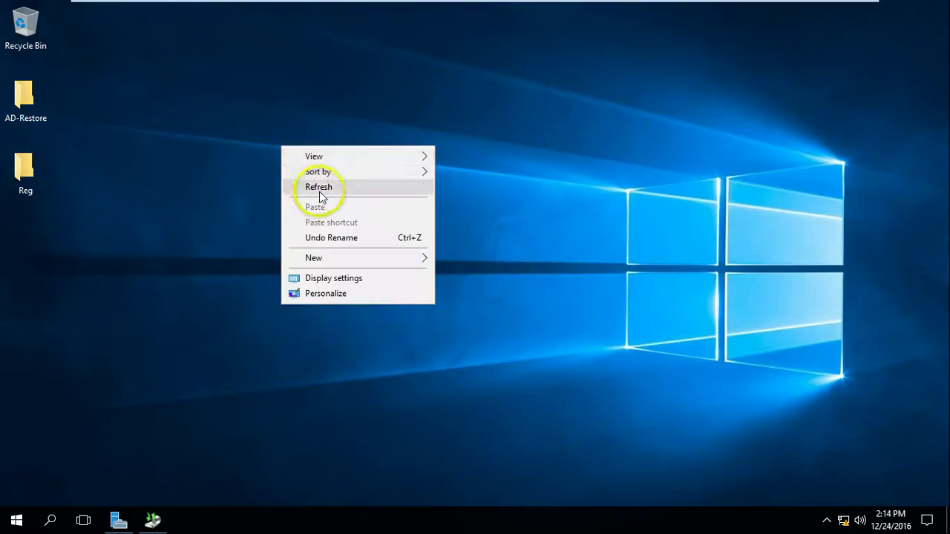
pyautogui.click(319, 187)
pyautogui.click(142, 522)
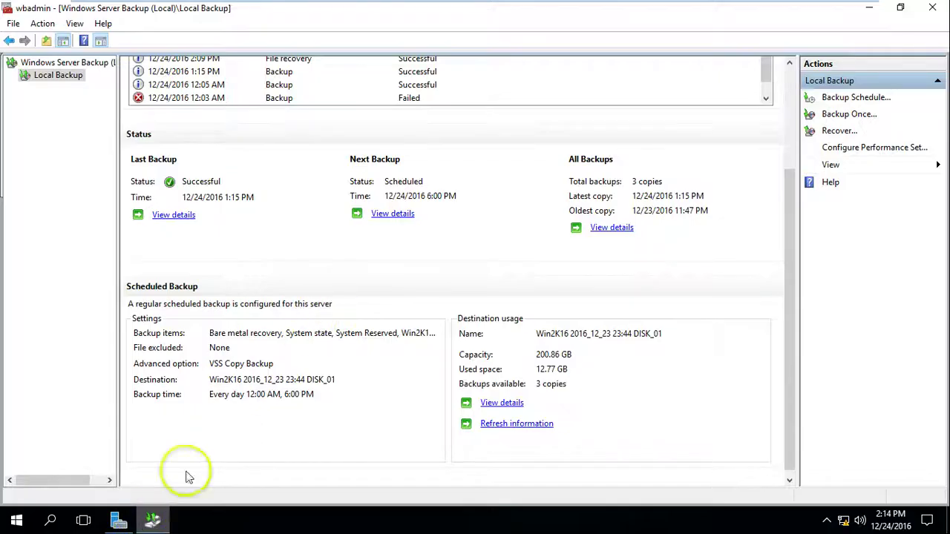
# Step: Review the 2:13, 2:12, 2:10 and 2:09 PM recovery log entries, then relaunch Recover..
pyautogui.click(789, 92)
pyautogui.click(836, 132)
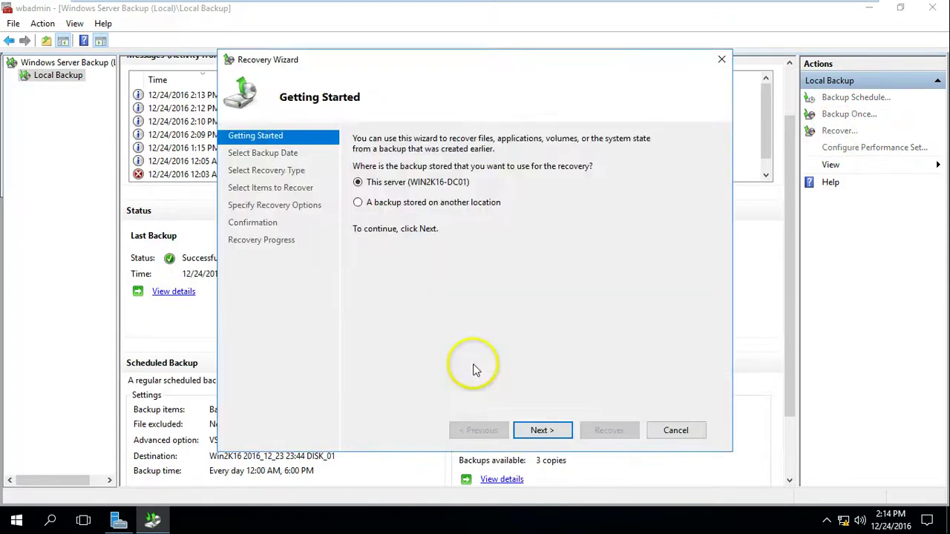
pyautogui.click(723, 61)
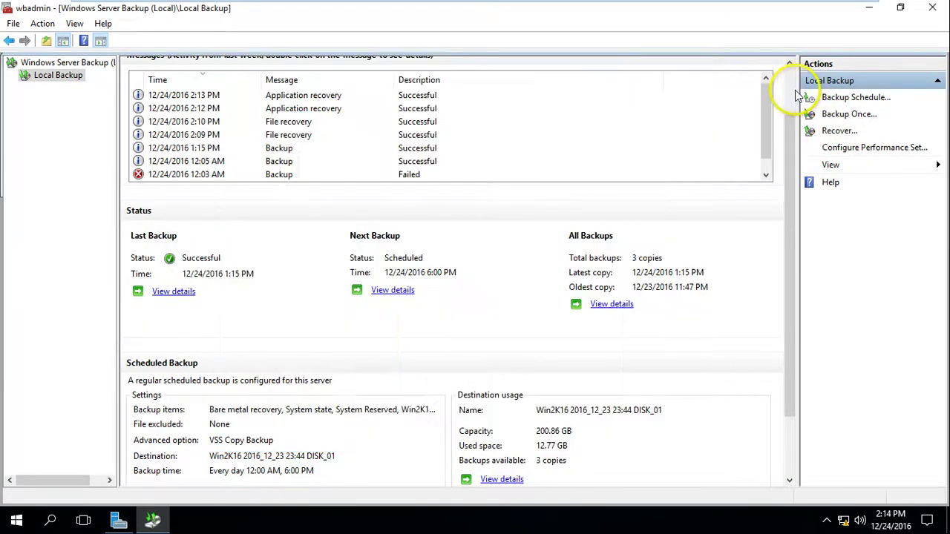
pyautogui.click(310, 164)
pyautogui.click(315, 176)
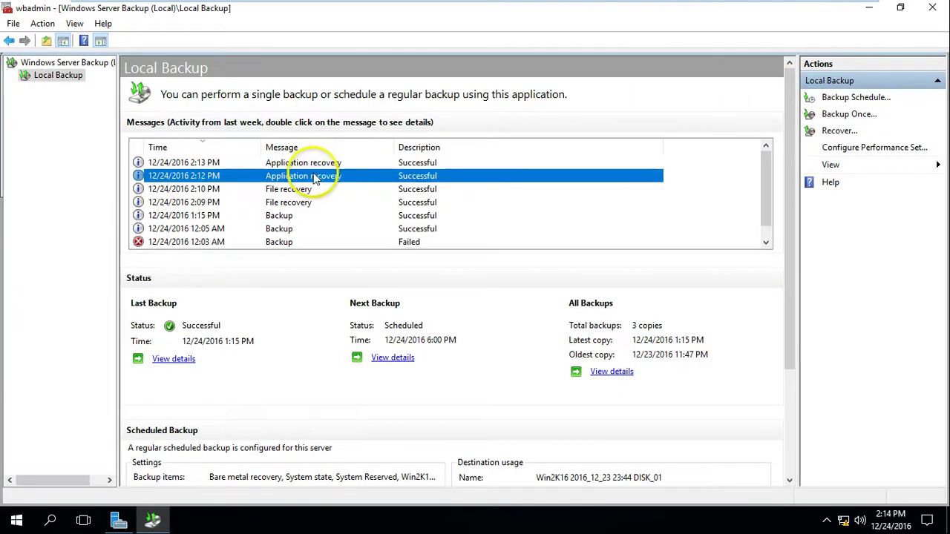
pyautogui.click(314, 192)
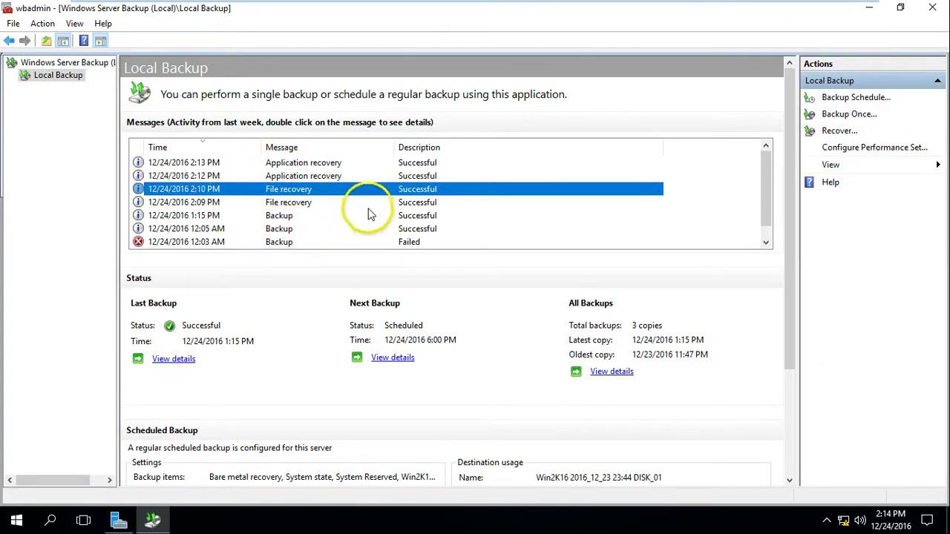
pyautogui.click(475, 207)
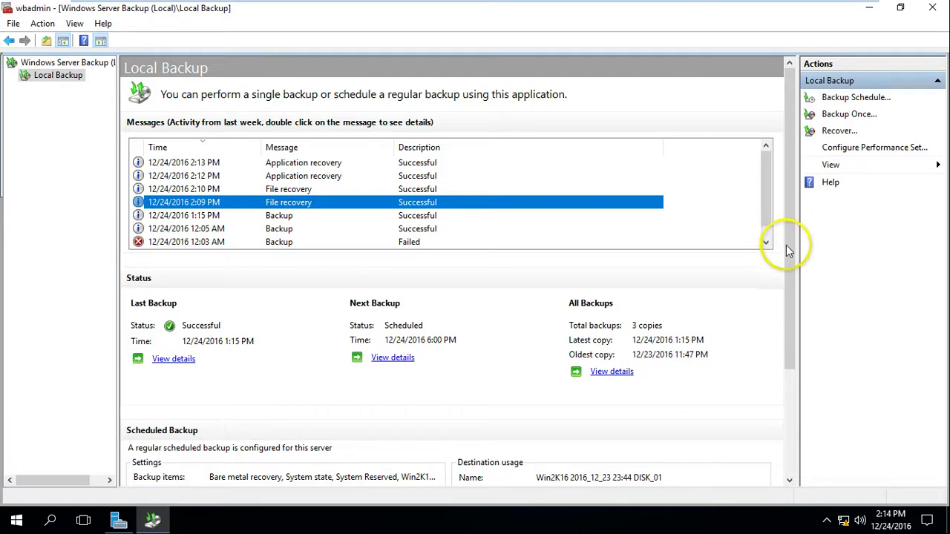
pyautogui.click(835, 132)
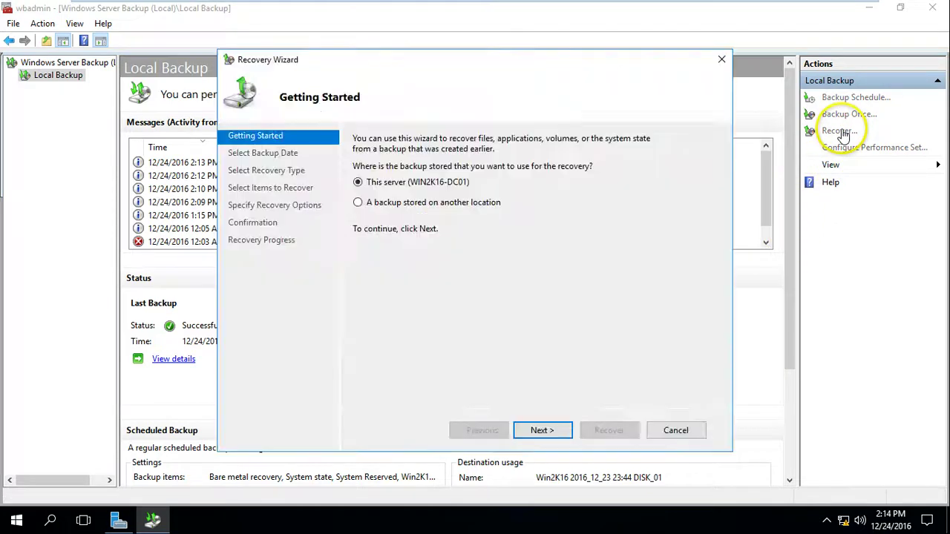
# Step: Choose System state recovery from this server's latest backup
pyautogui.click(561, 432)
pyautogui.click(561, 433)
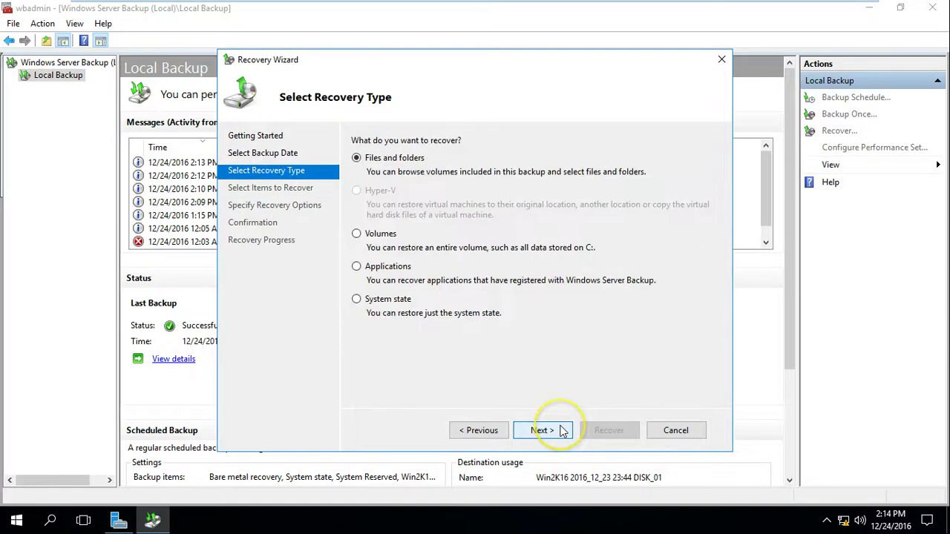
pyautogui.click(376, 300)
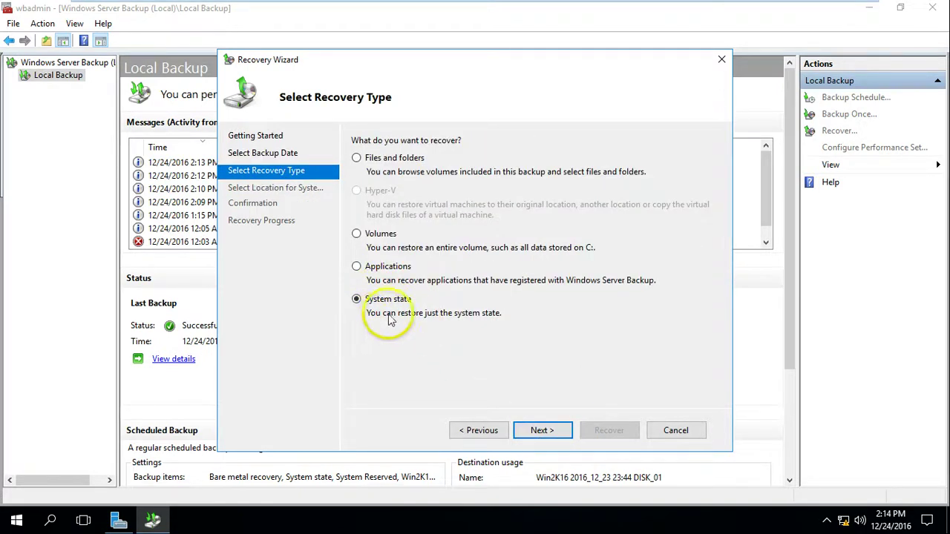
pyautogui.click(541, 431)
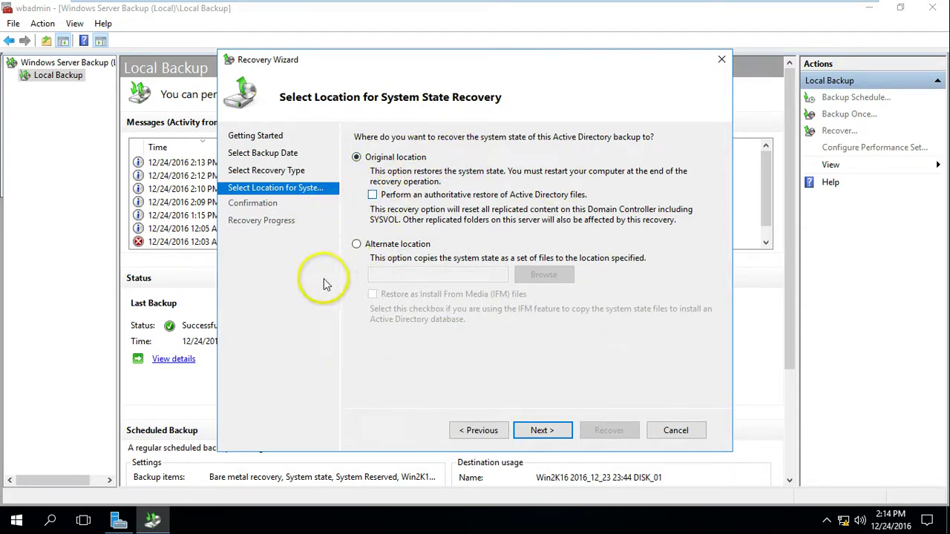
# Step: Proceed with an authoritative Active Directory restore, which is refused outside DSRM
pyautogui.click(119, 521)
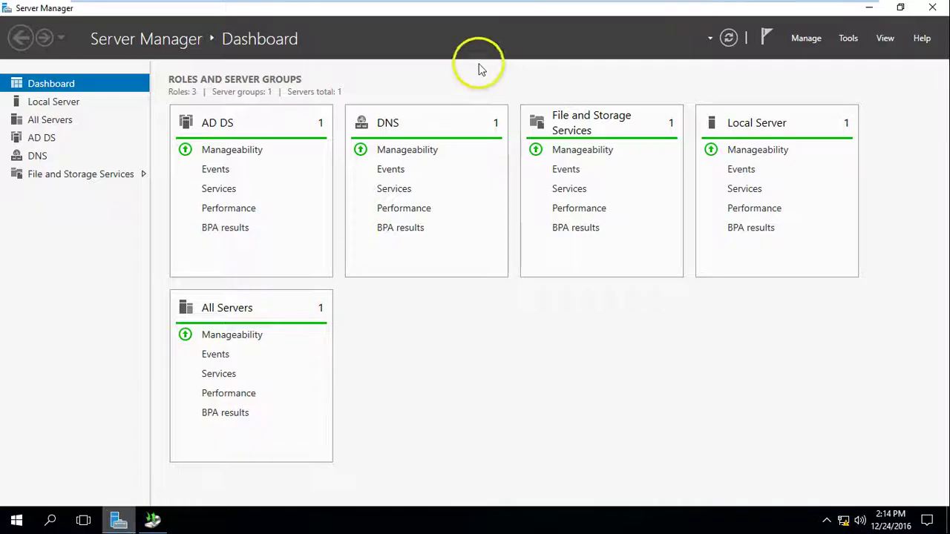
pyautogui.click(871, 7)
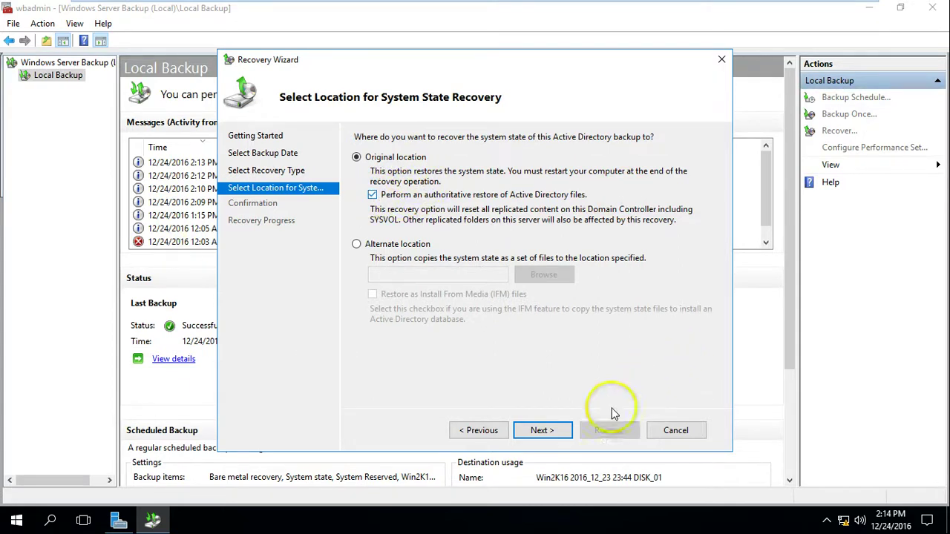
pyautogui.click(543, 432)
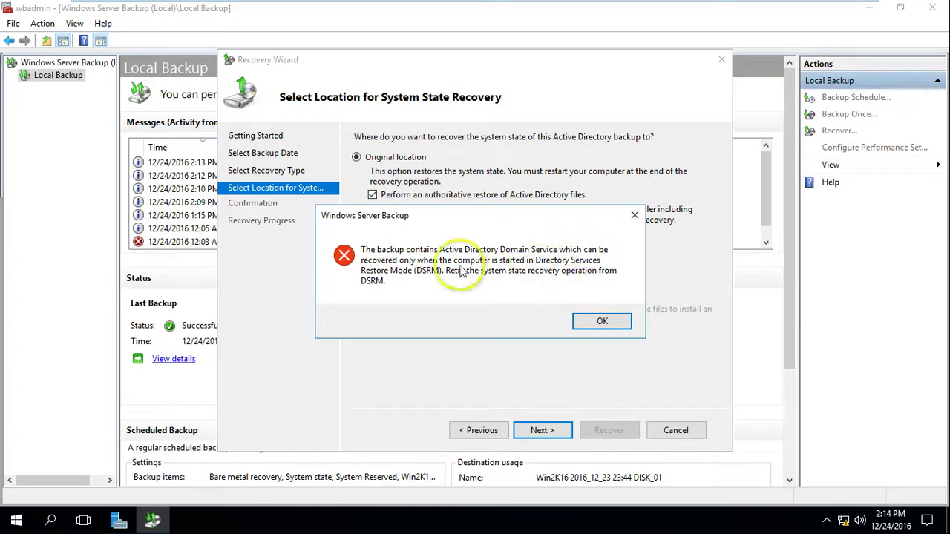
# Step: Dismiss the DSRM error, clear authoritative restore, step back and cancel the system state recovery
pyautogui.click(601, 321)
pyautogui.click(372, 195)
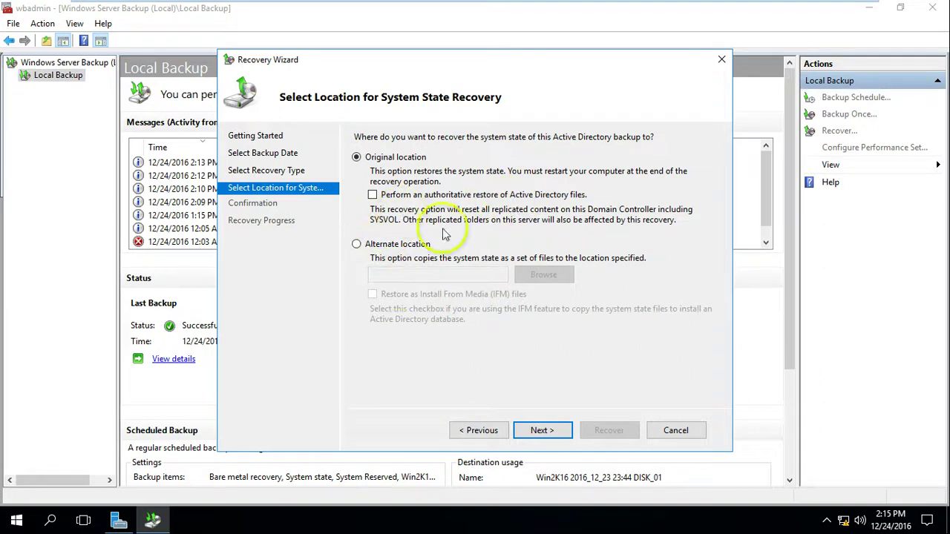
pyautogui.click(481, 431)
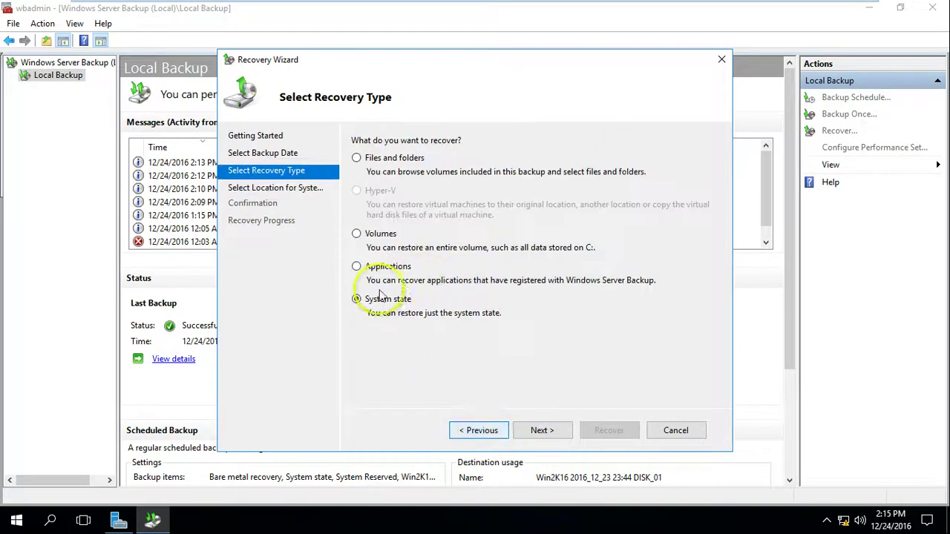
pyautogui.click(677, 431)
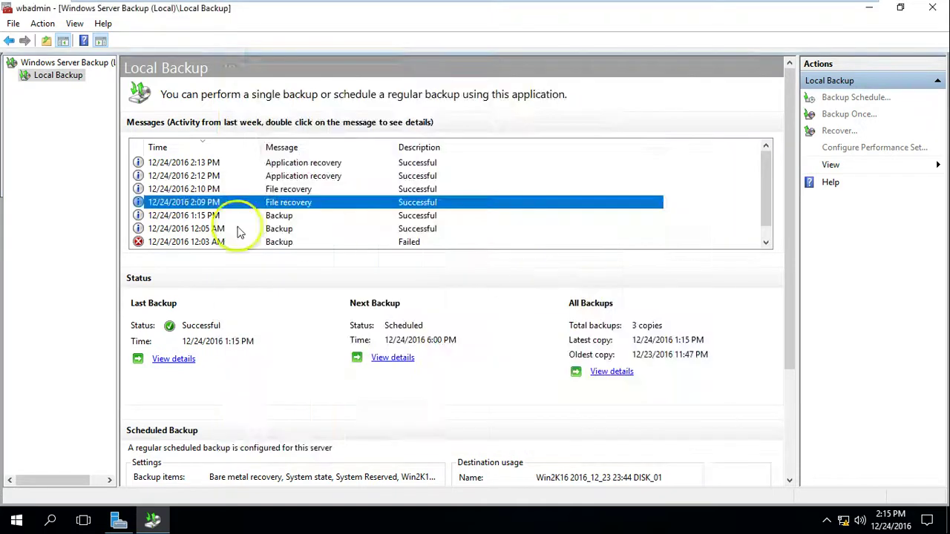
# Step: Exit full screen on Win2K16-DC01 and sort the backup message log by Time, then by Message
pyautogui.moveTo(517, 44)
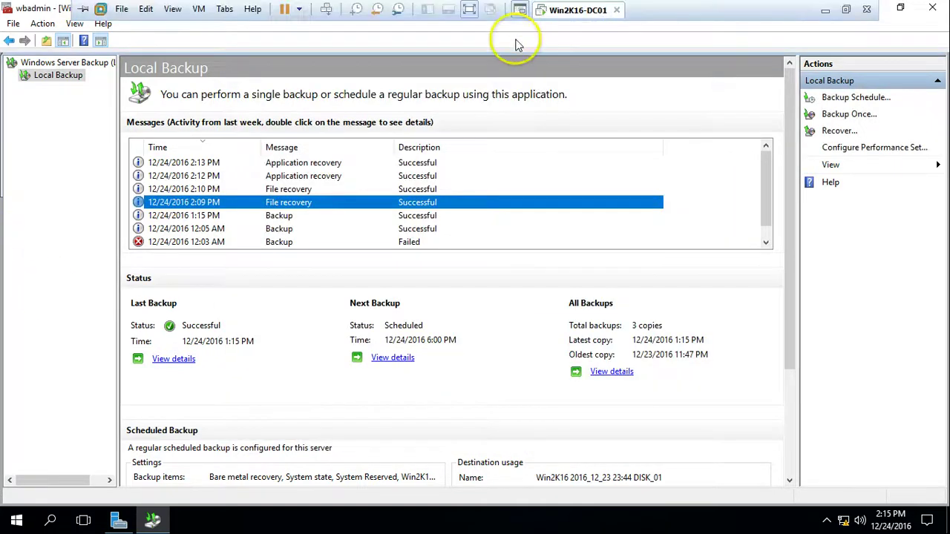
pyautogui.click(471, 9)
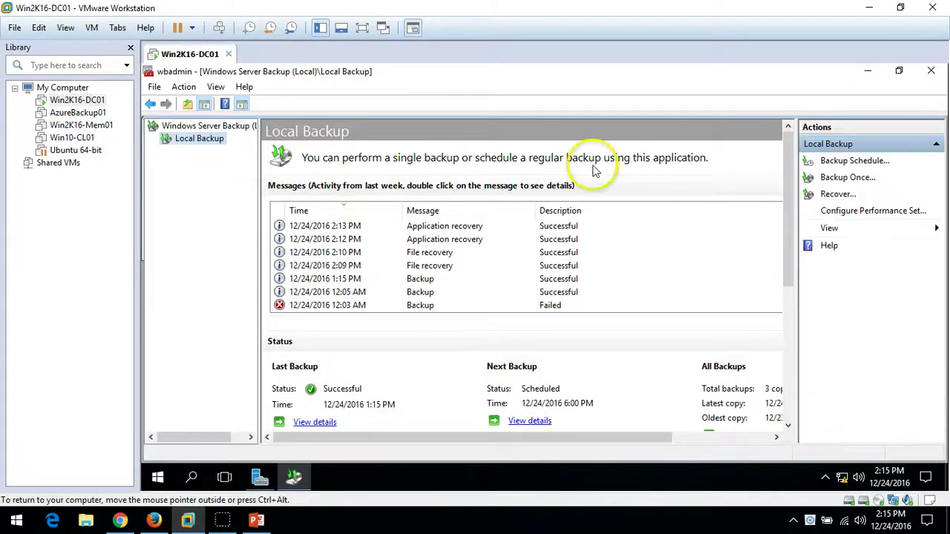
pyautogui.click(348, 211)
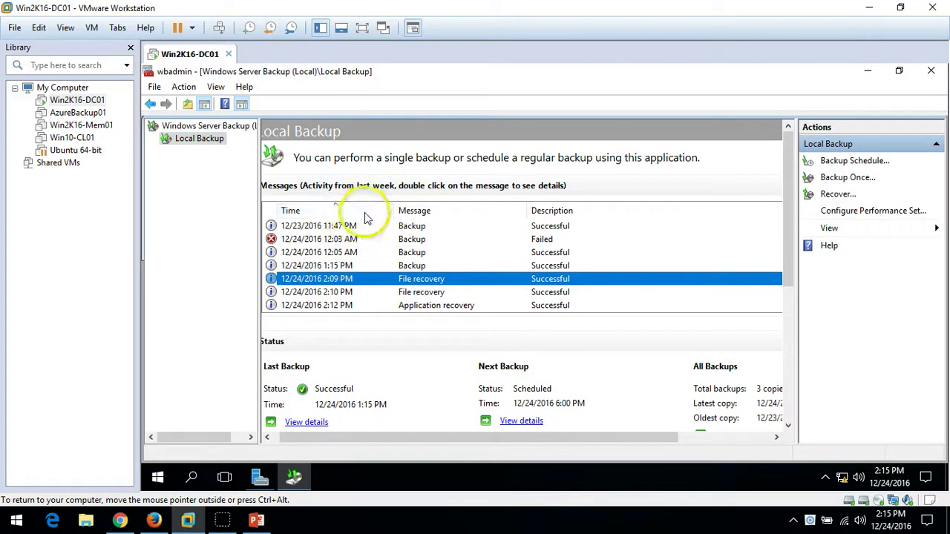
pyautogui.click(365, 214)
pyautogui.click(458, 213)
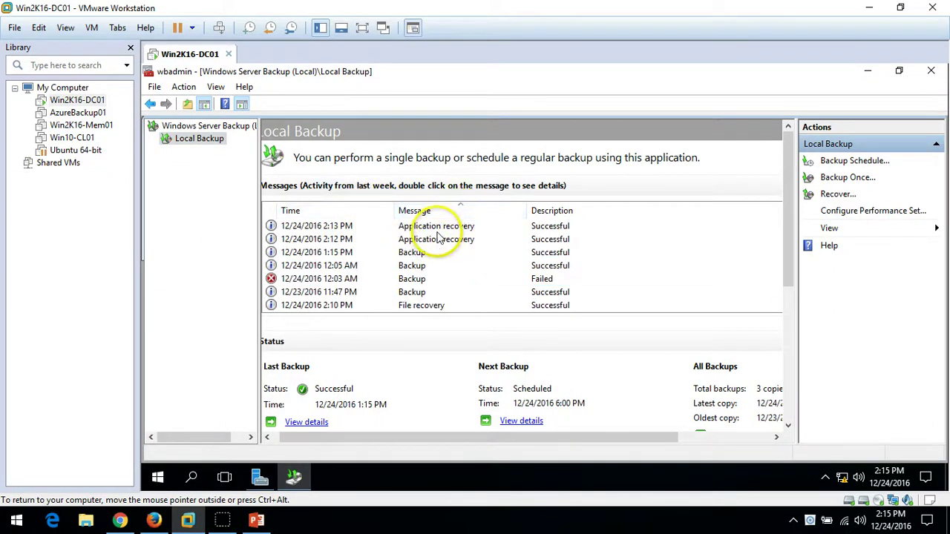
# Step: Return to the PowerPoint slide show and advance to the final Thank You slide, 3 of 3
pyautogui.click(269, 512)
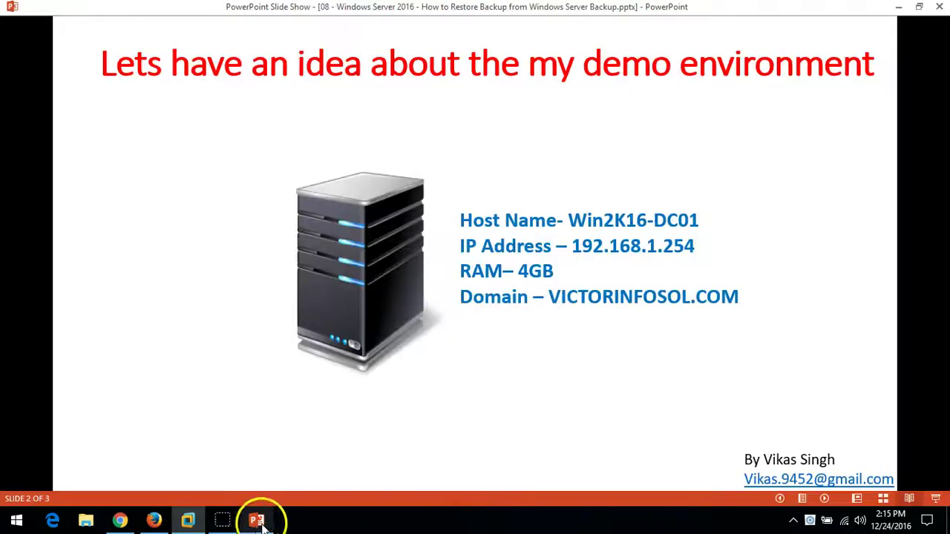
pyautogui.click(602, 289)
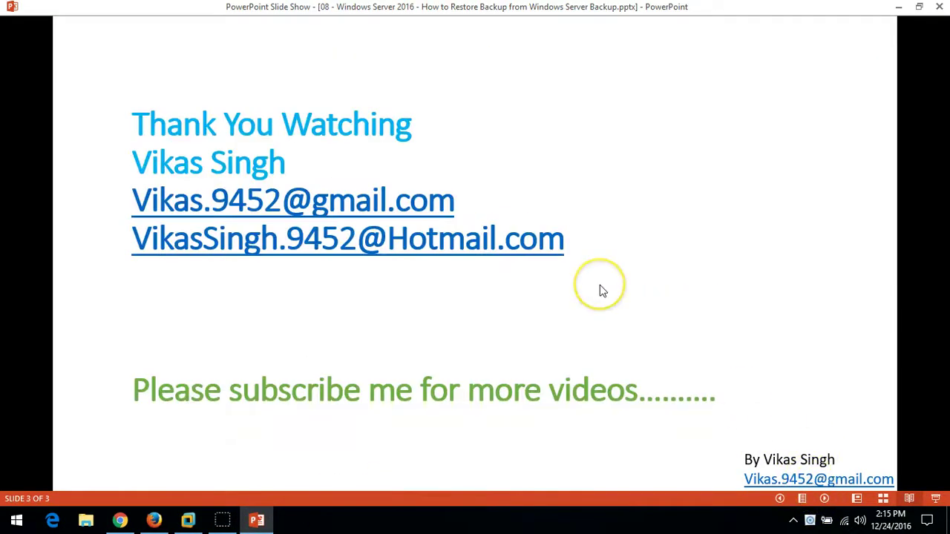